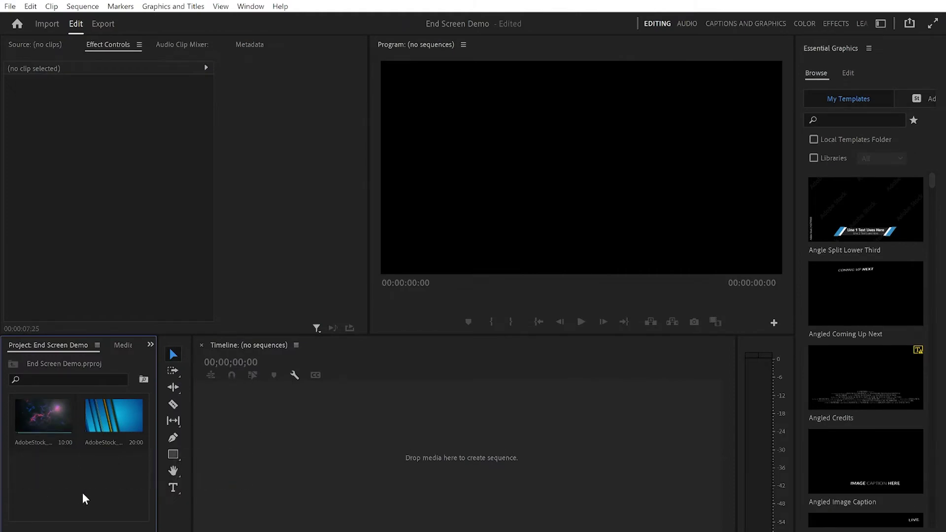
Create a new sequence named Sequence 01 with the DSLR 1080p25 preset
right_click(106, 479)
mouse_move(162, 301)
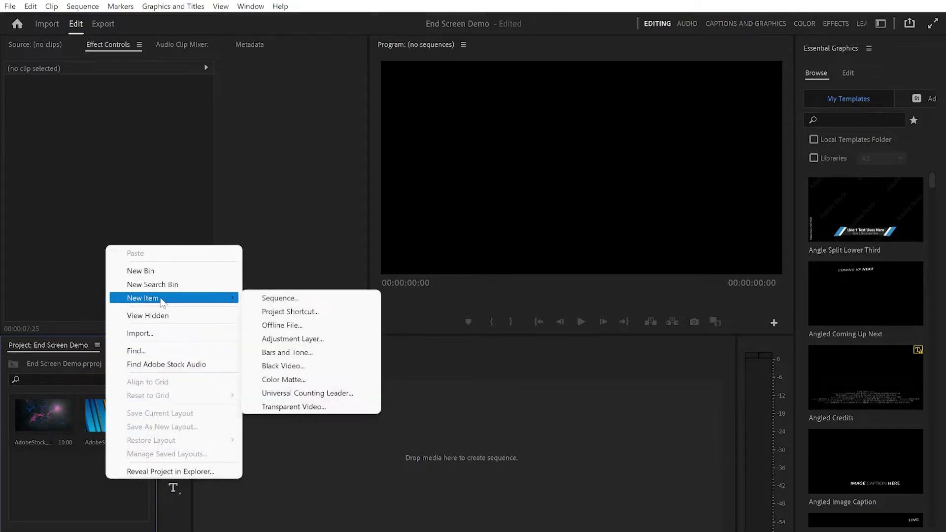
click(266, 299)
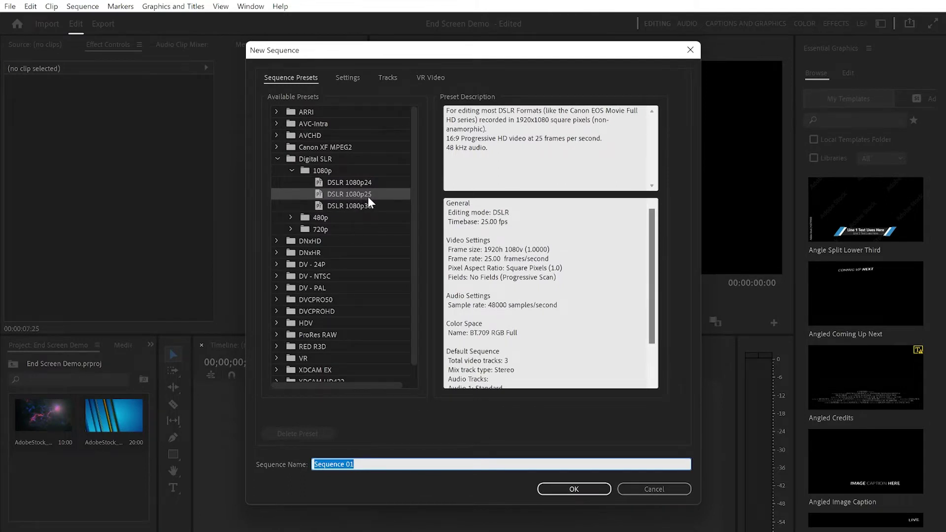
click(567, 489)
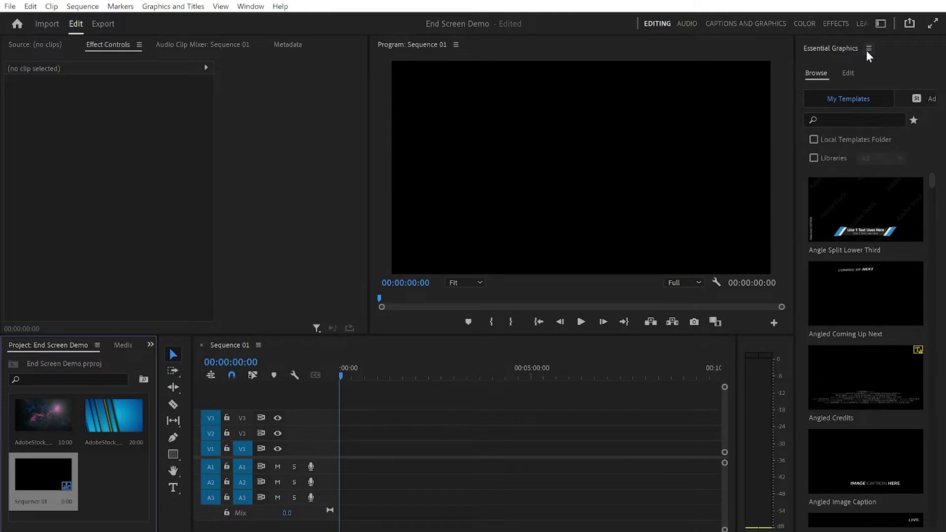
Place the Minimal End Card template from the Essential Graphics libraries at the start of track V1, keeping the existing sequence settings
click(250, 6)
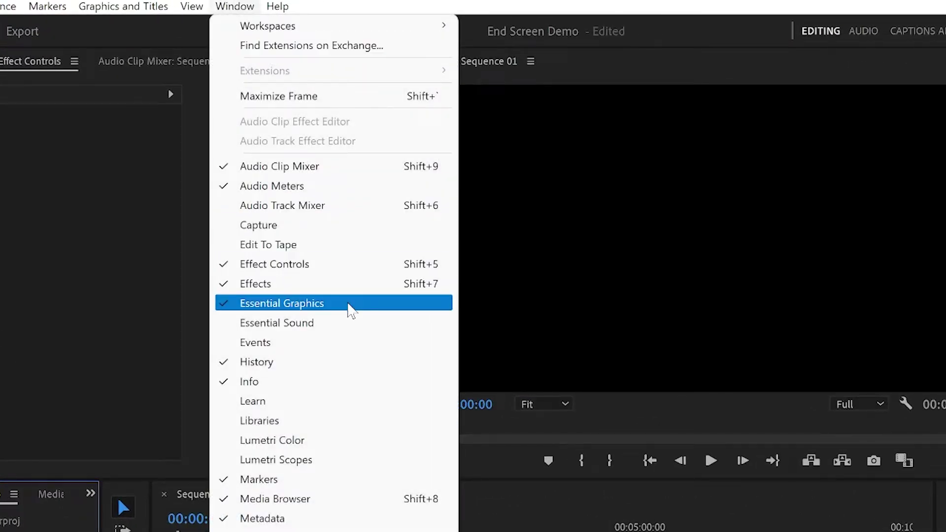
click(340, 304)
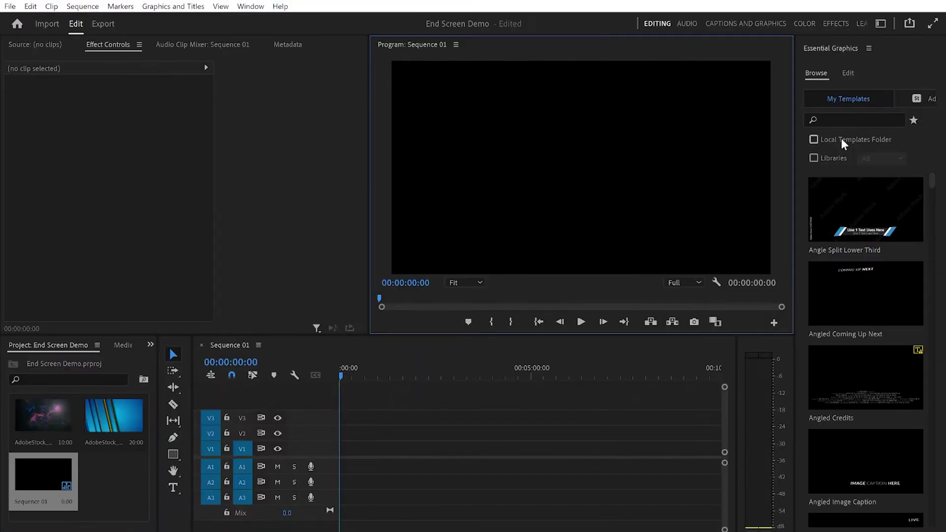
click(813, 157)
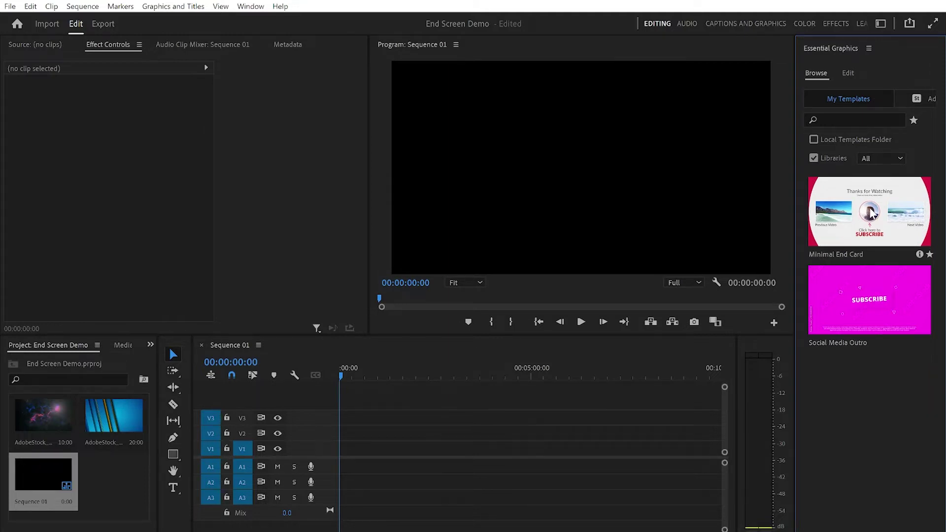
drag(868, 213, 343, 451)
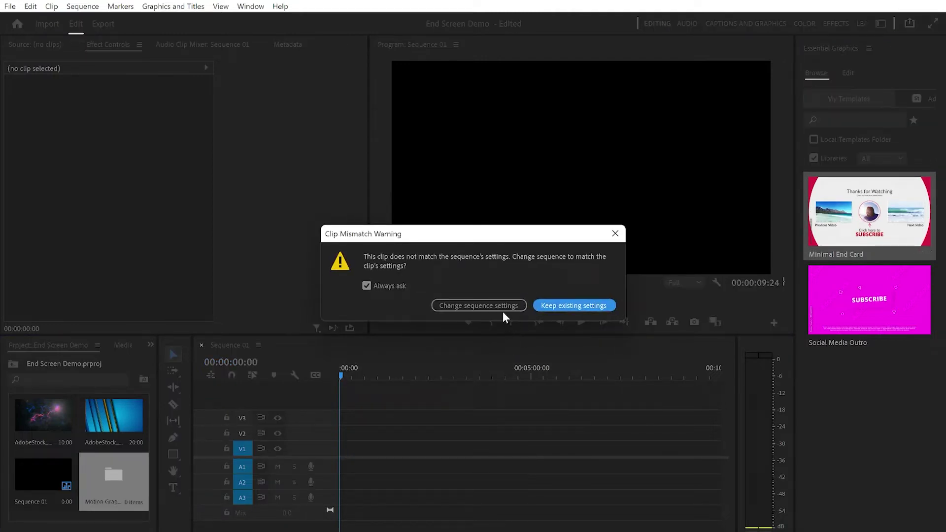
click(560, 306)
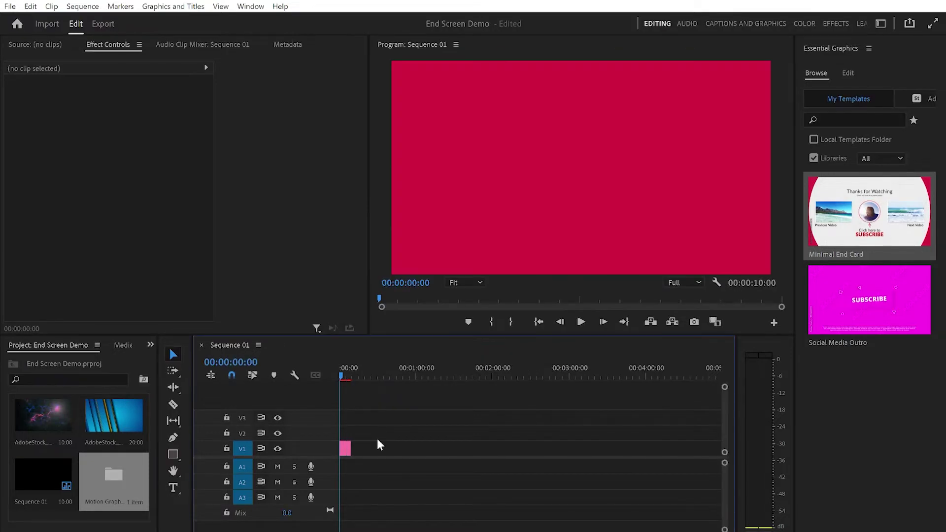
Preview the end card's animation and park the playhead at about 00:00:05:12, where all its placeholders show
key(equal)
key(equal)
key(equal)
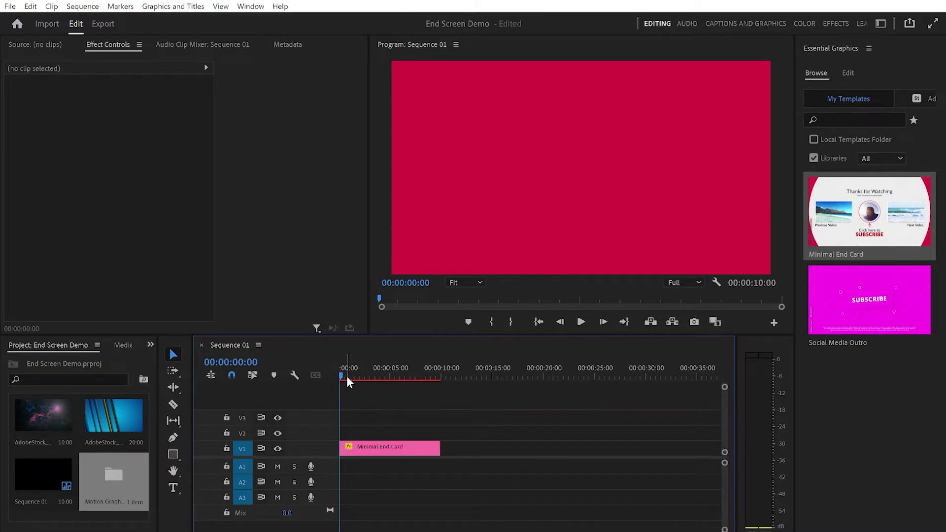
click(340, 375)
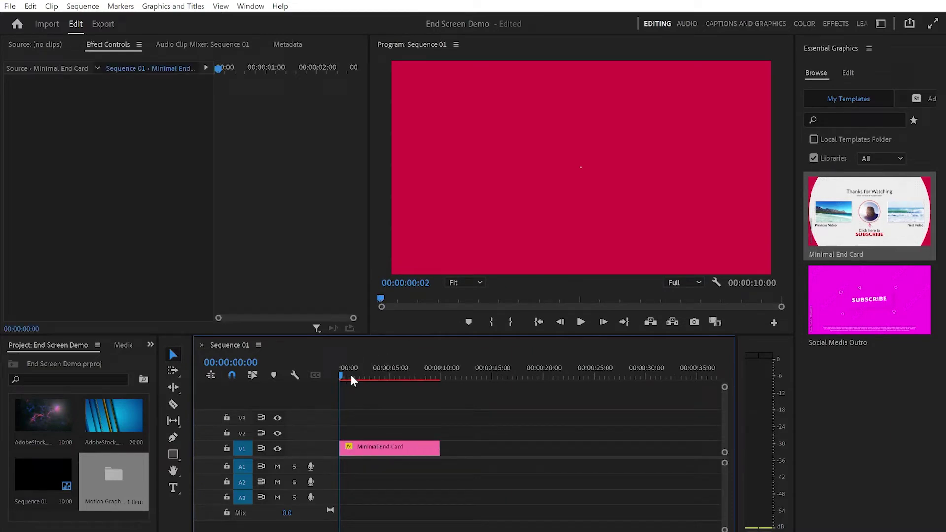
click(394, 375)
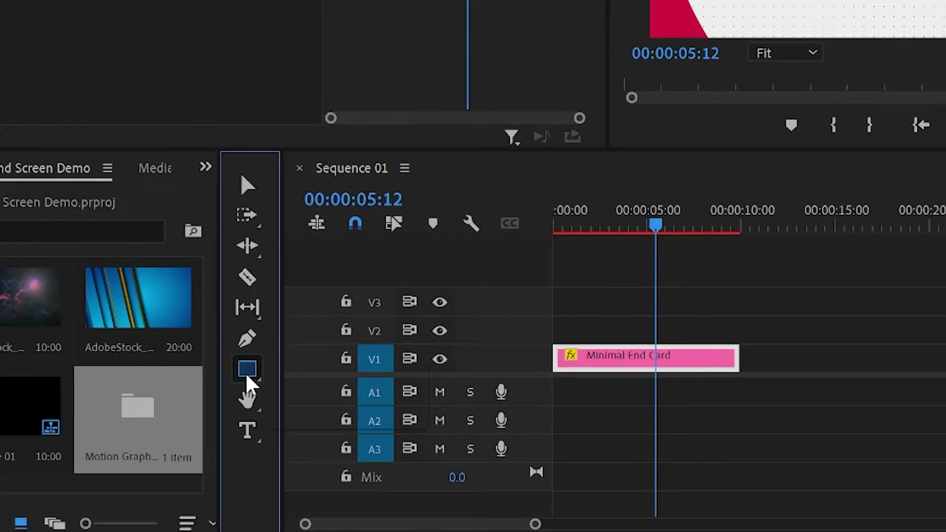
Draw a rectangle about 612 by 350 over the Previous Video placeholder with the Rectangle tool
click(247, 370)
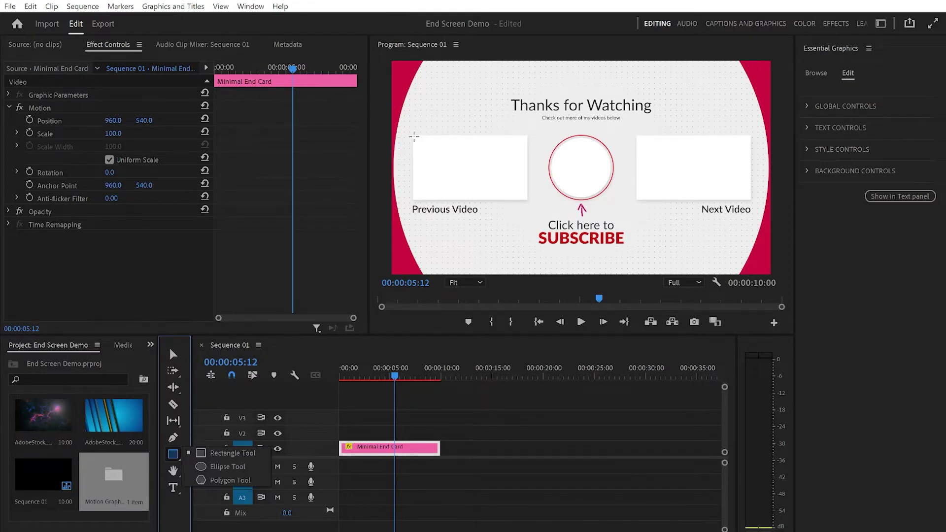
mouse_move(414, 137)
mouse_down()
mouse_move(443, 204)
mouse_move(533, 206)
mouse_up()
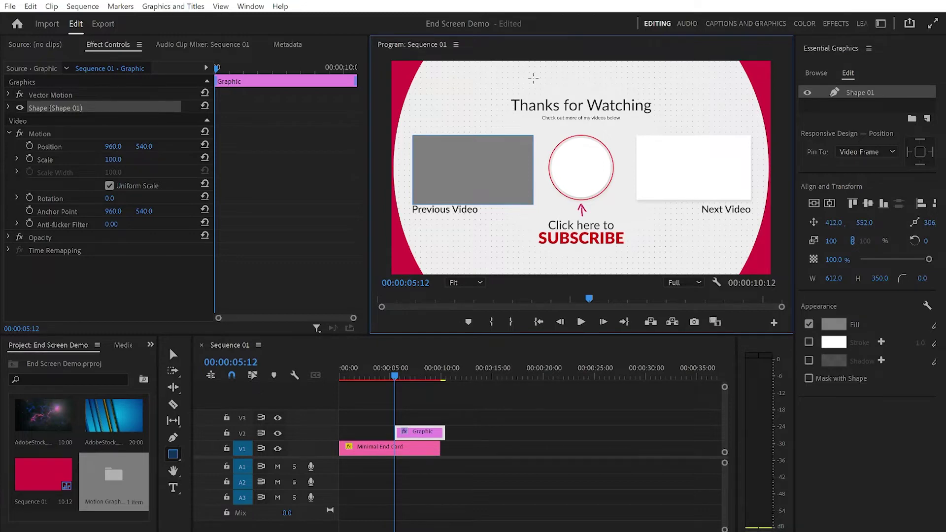
key(v)
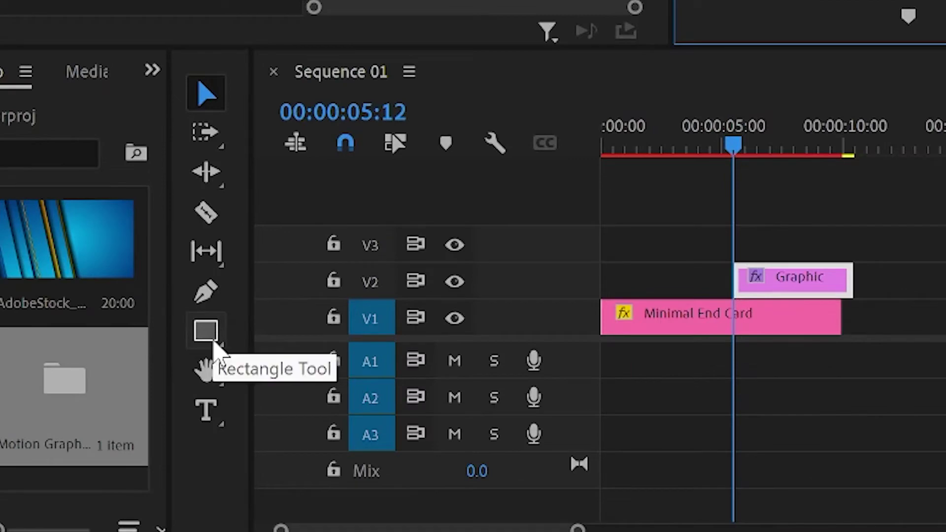
Draw a circle about 362 wide with the Ellipse tool and centre it over the subscribe placeholder at 960, 540
click(209, 331)
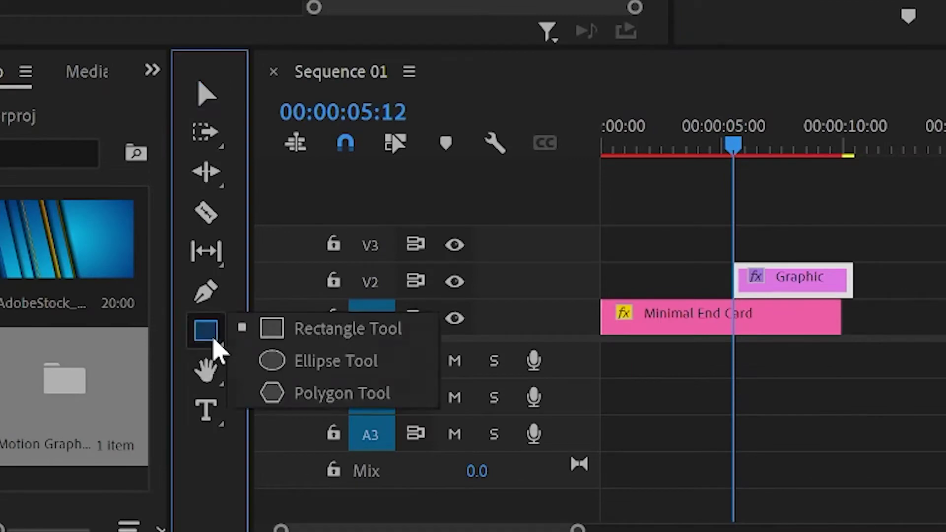
click(302, 361)
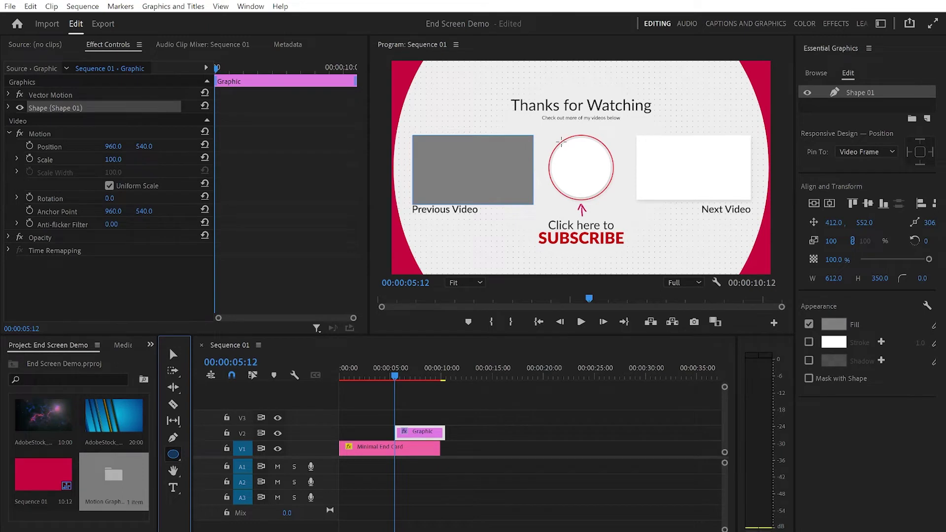
click(563, 142)
drag(563, 143, 635, 200)
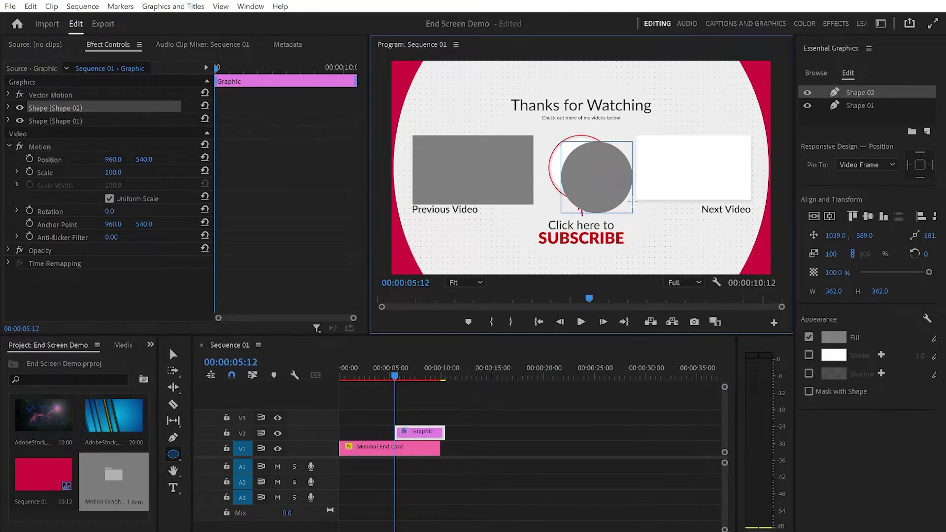
key(v)
drag(604, 184, 585, 175)
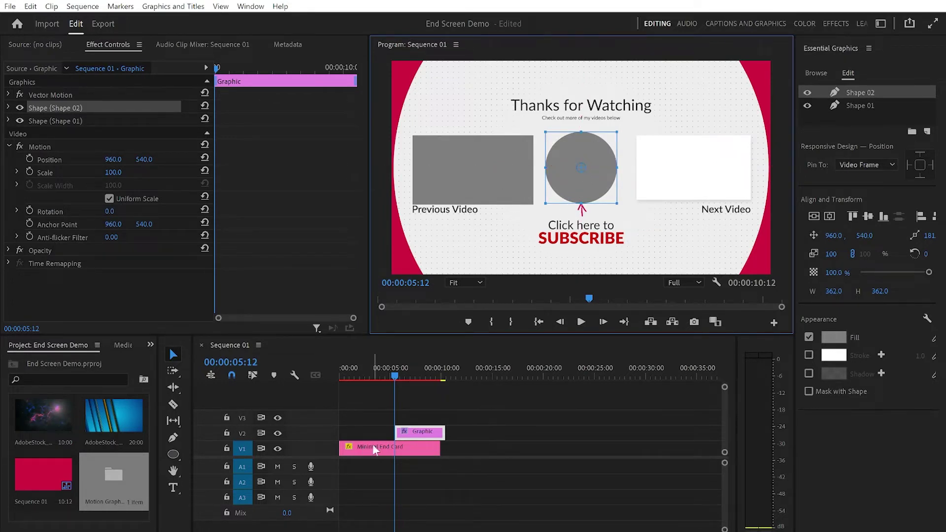
Extend the graphic clip on V2 to the sequence start and trim its end to match the end card clip
click(463, 434)
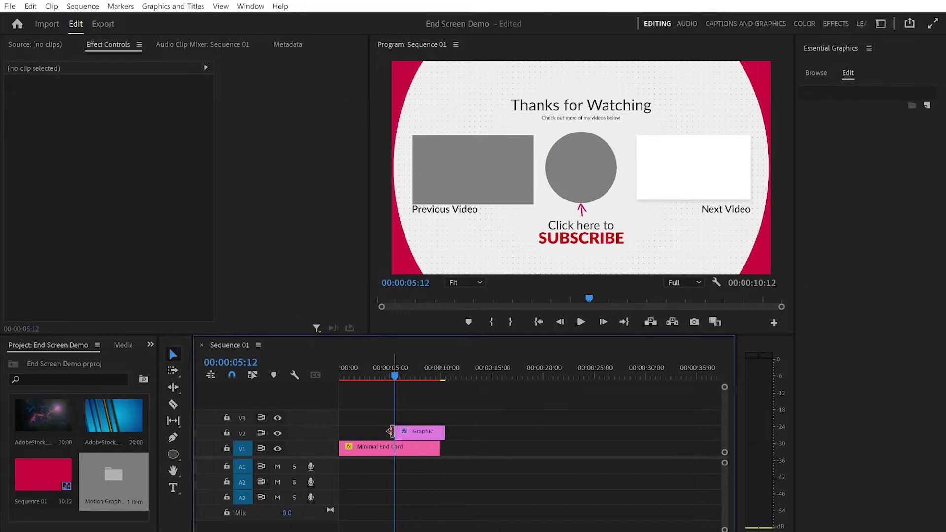
drag(395, 433, 339, 433)
drag(438, 434, 436, 435)
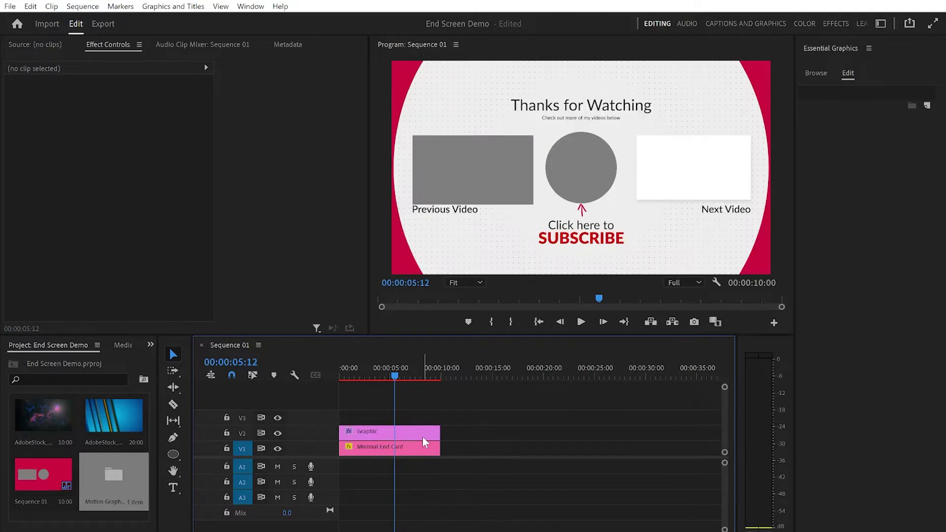
Delete the Minimal End Card clip from track V1, leaving only the drawn shapes
click(422, 437)
click(426, 446)
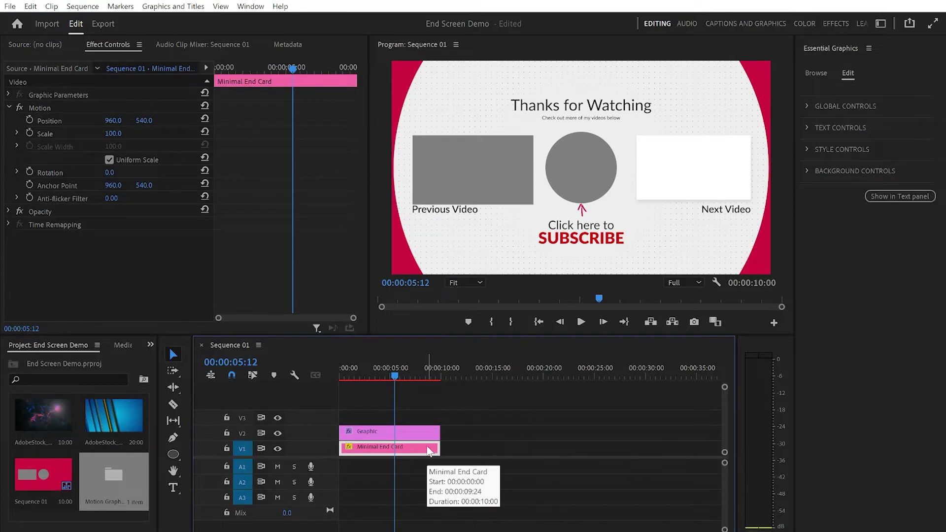
key(Delete)
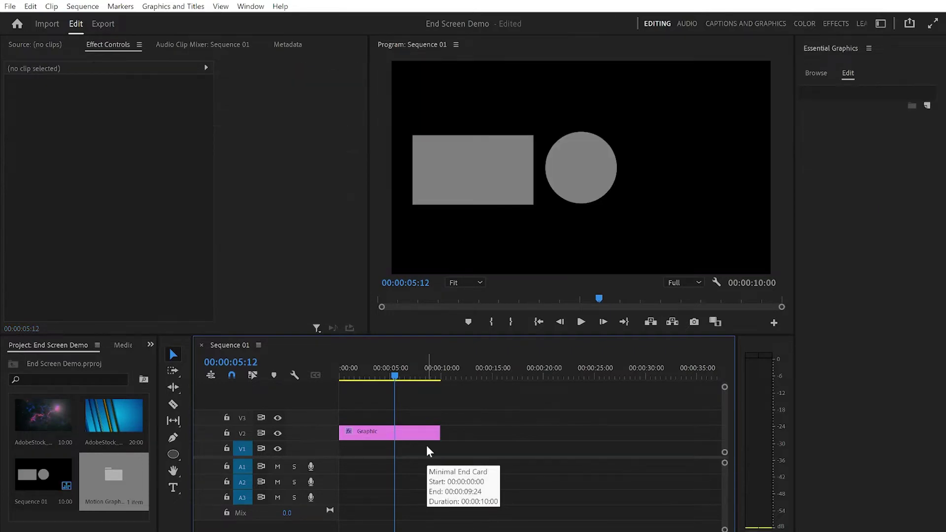
Rename the rectangle's layer Shape 01 in the graphic clip as Rectangle 1
click(407, 436)
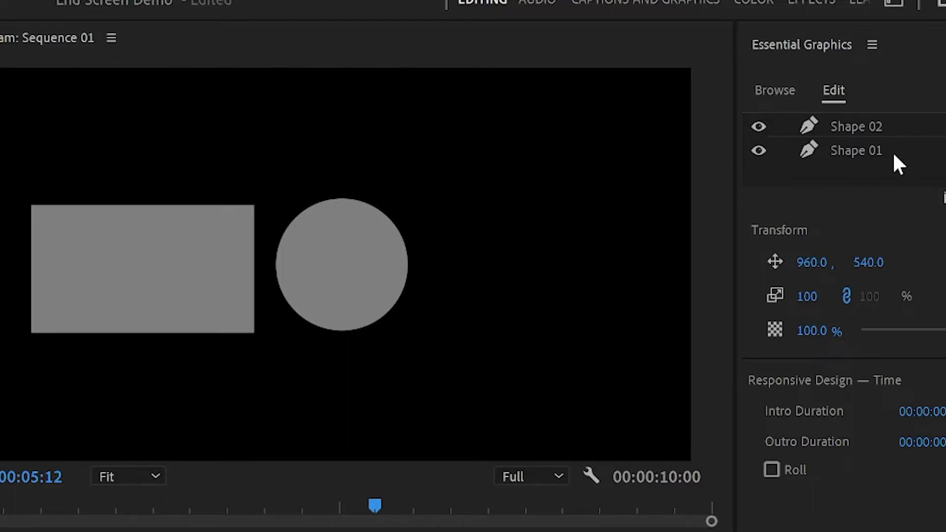
click(858, 150)
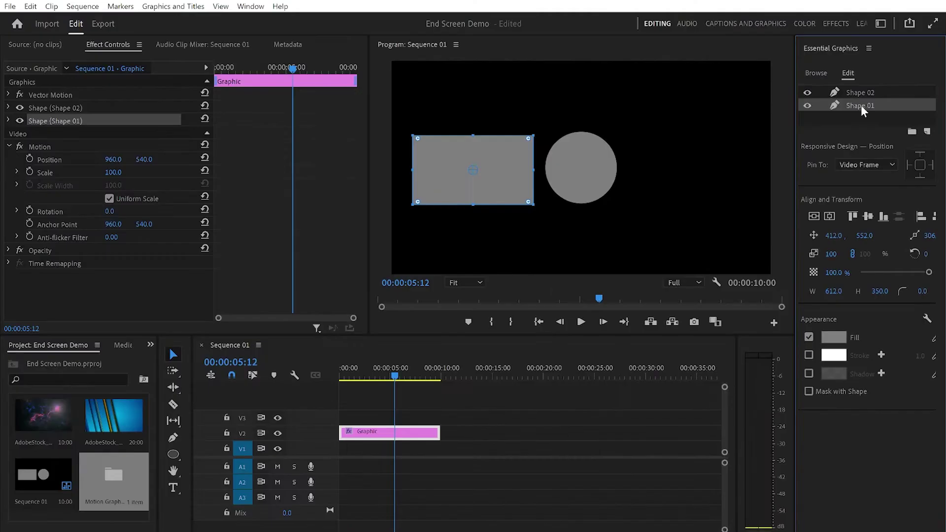
double_click(859, 151)
drag(879, 105, 846, 104)
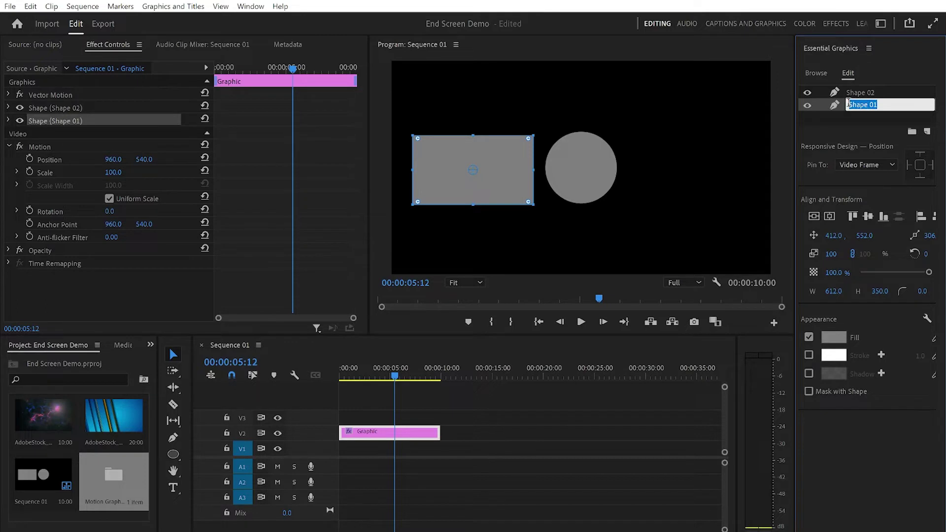
key(BackSpace)
text(Rectangle 1)
key(Return)
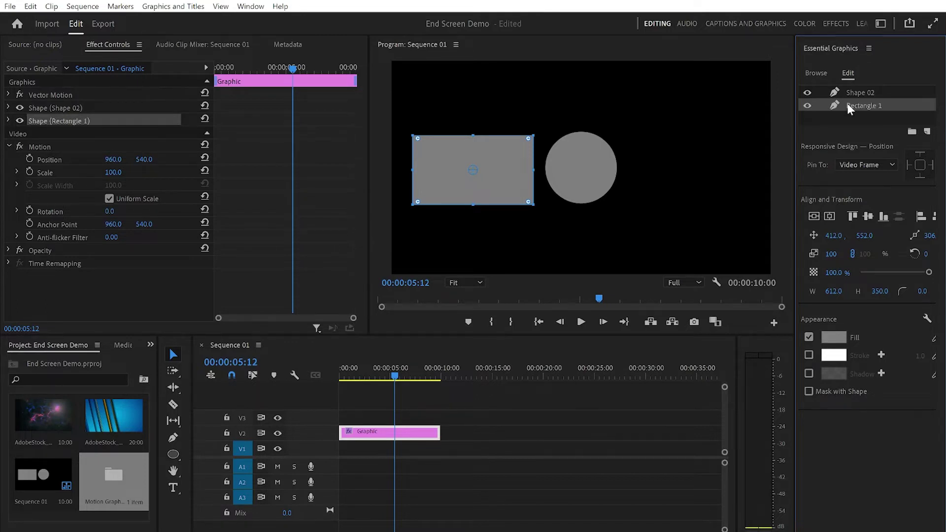
Rename the ellipse's layer Shape 02 as circle
click(870, 91)
click(870, 91)
text(circle)
key(Return)
Enable a white stroke on the Rectangle 1 layer and set its width to 10
click(882, 105)
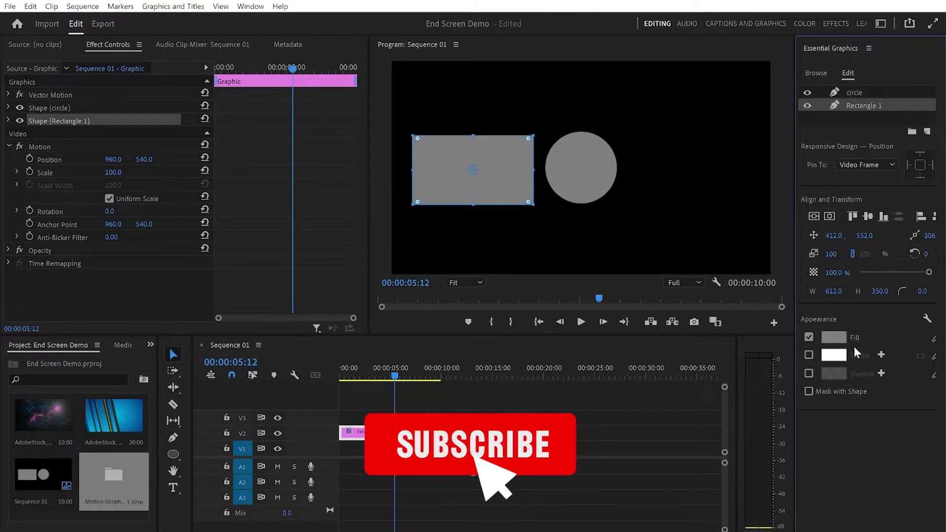
click(809, 355)
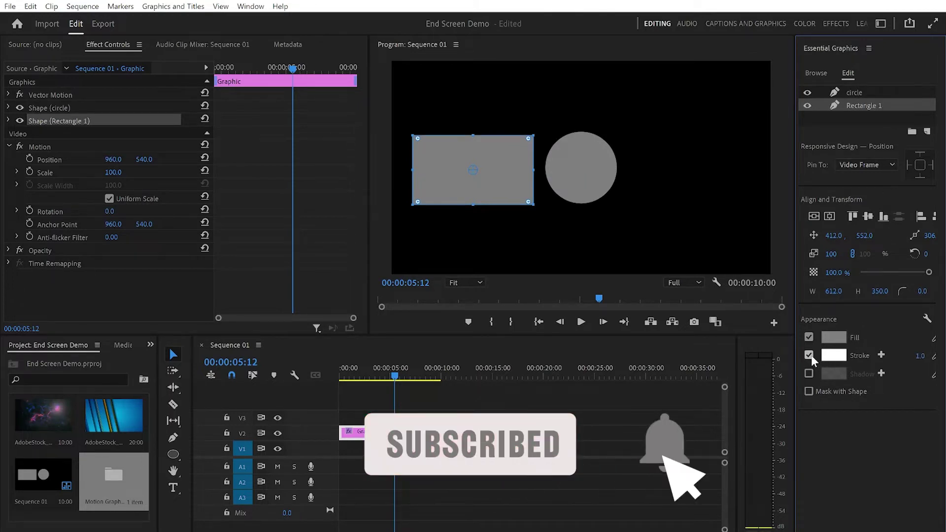
click(915, 353)
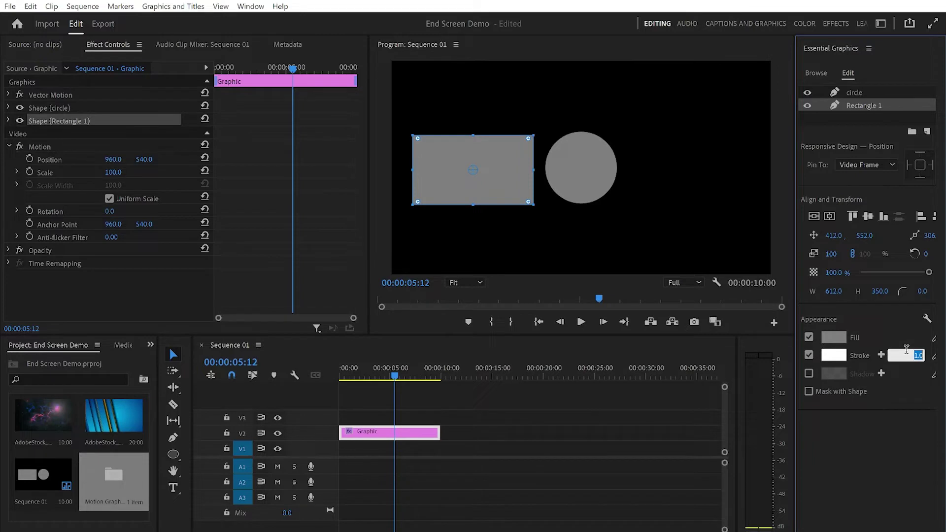
text(10)
key(Return)
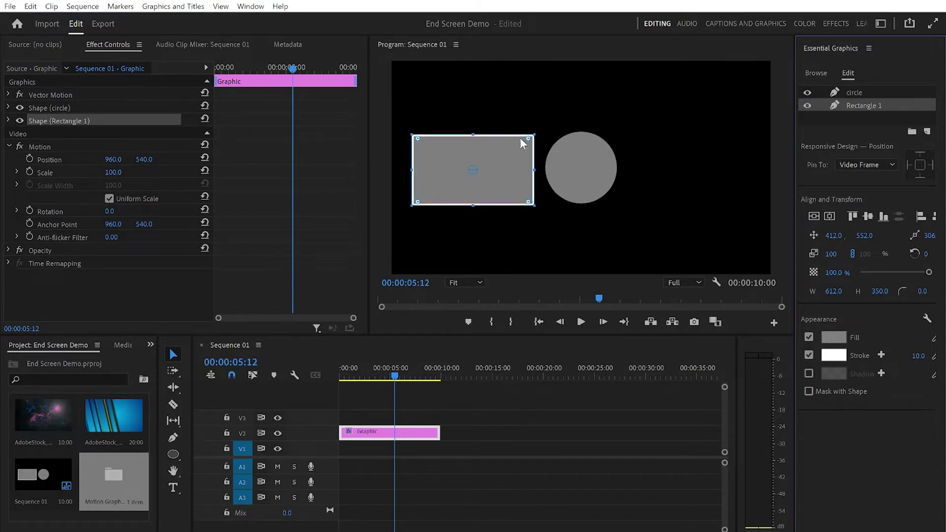
Enable a white stroke of width 10 on the circle layer, and deselect the shape
click(613, 197)
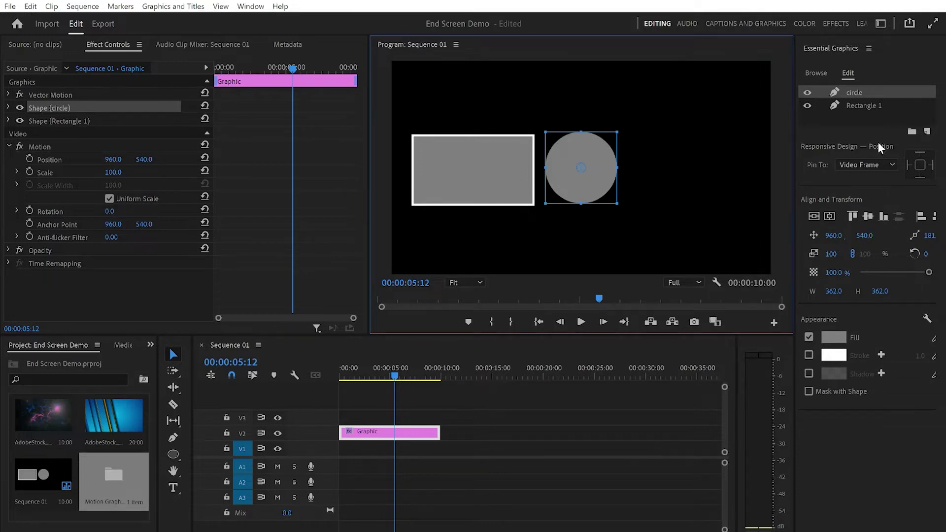
click(811, 355)
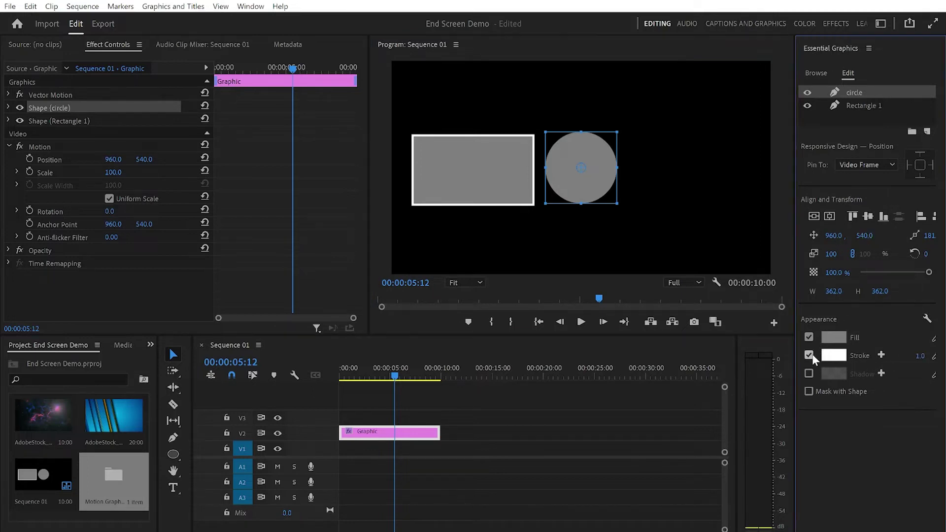
click(908, 352)
text(1)
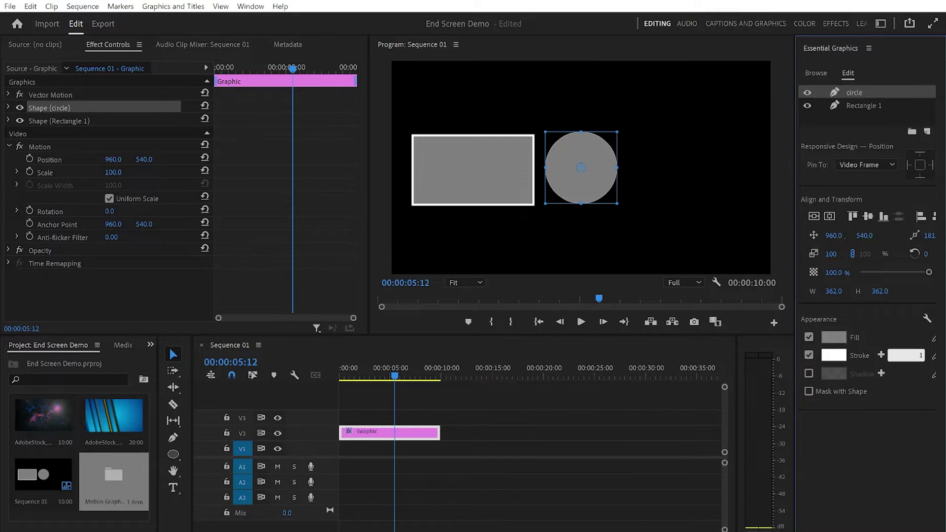
text(0)
key(Return)
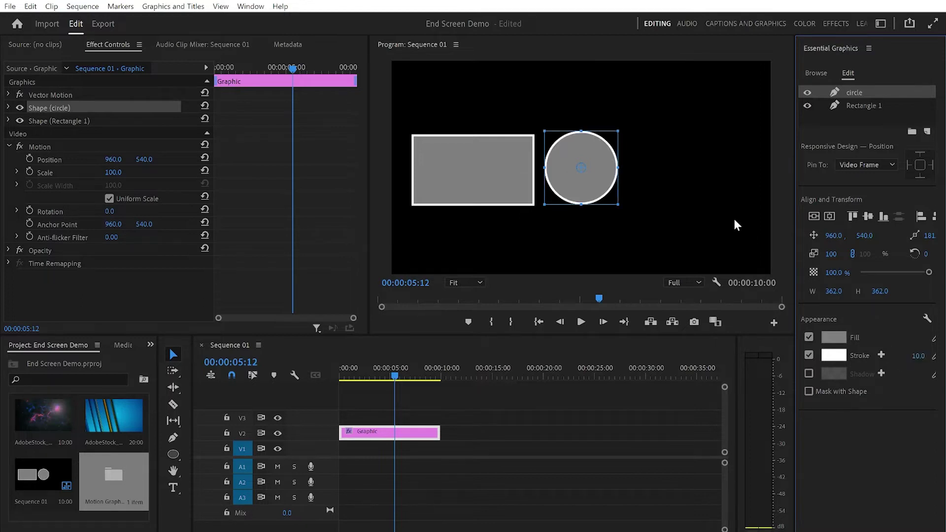
click(680, 143)
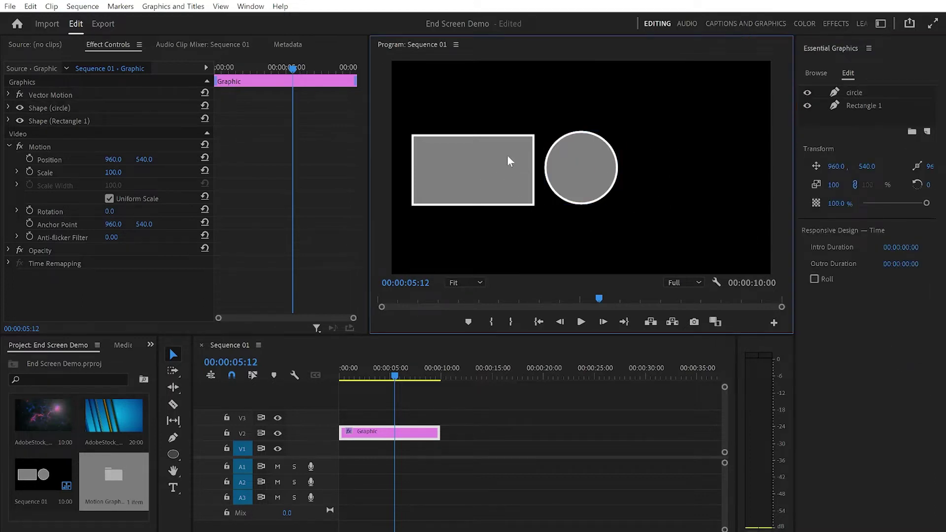
Set the opacity of the Rectangle 1 shape to 65%
click(499, 173)
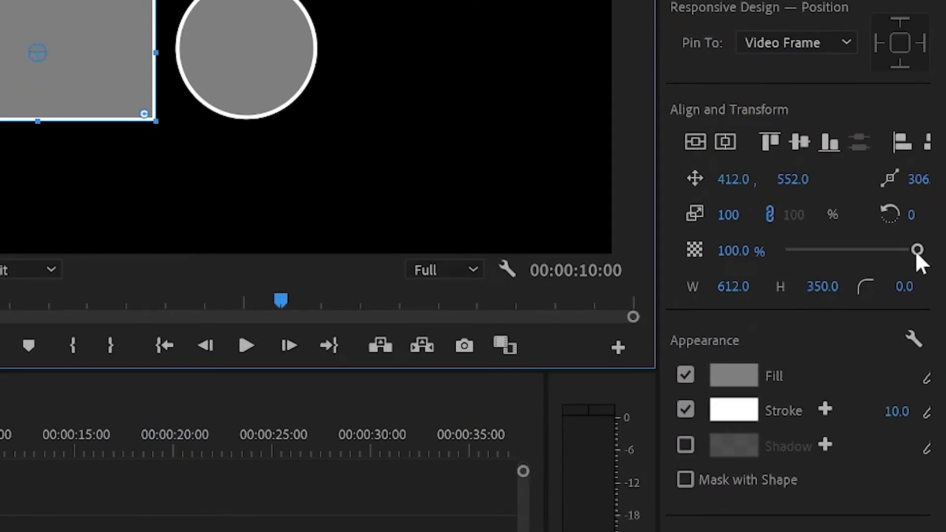
click(742, 251)
text(65)
key(Return)
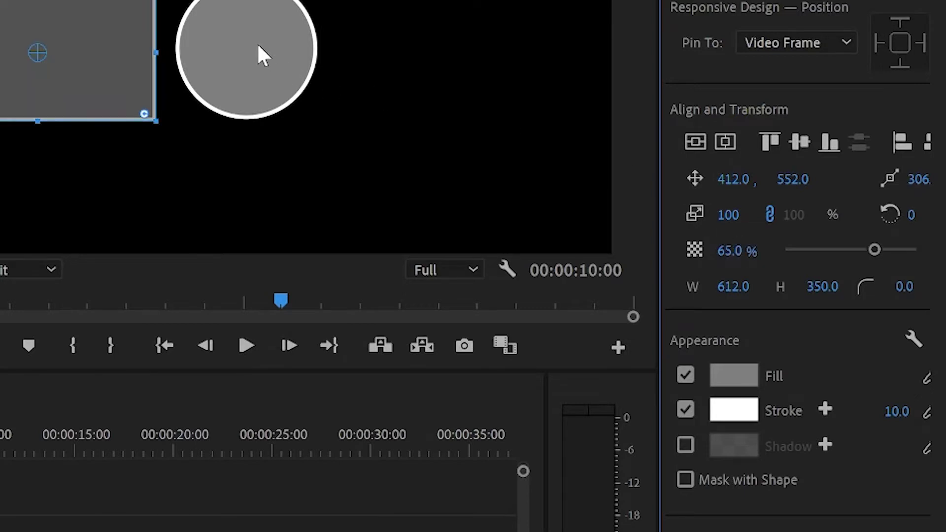
Set the opacity of the circle shape to 65%
click(259, 53)
click(741, 246)
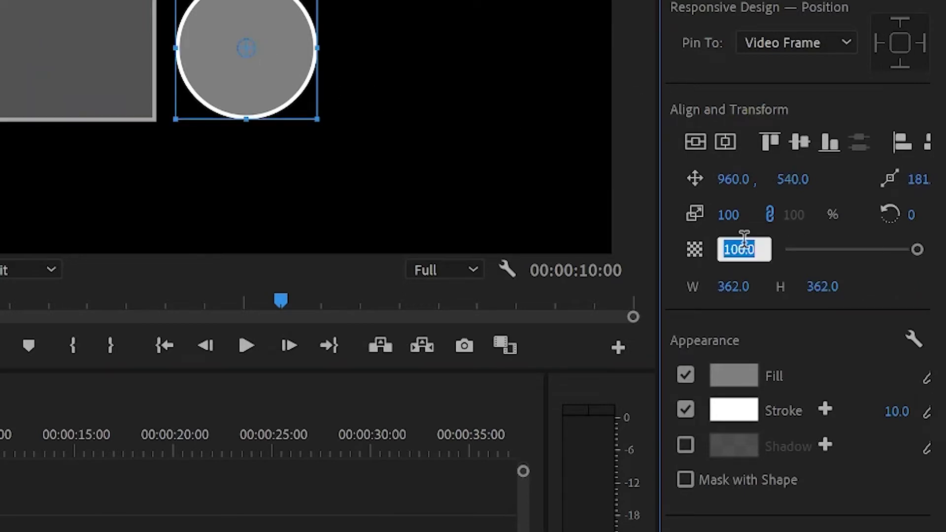
text(65)
key(Return)
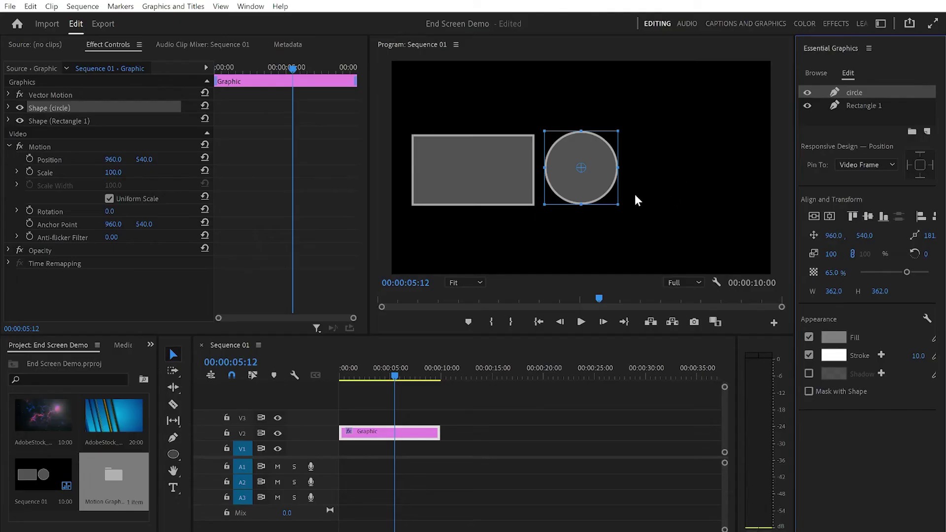
Move the circle to the right side of the frame at about 1601, 540 and the rectangle up to about 434, 360
drag(595, 168, 729, 161)
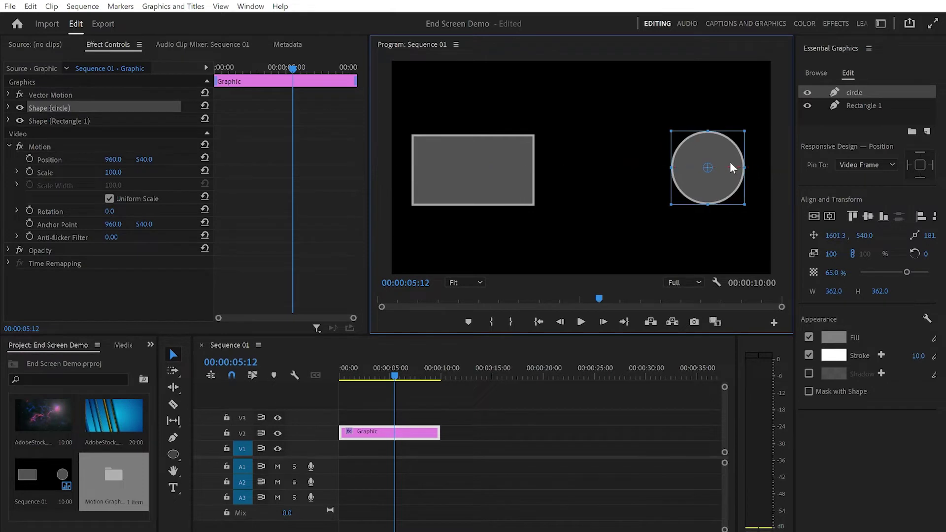
click(480, 176)
drag(491, 164, 499, 132)
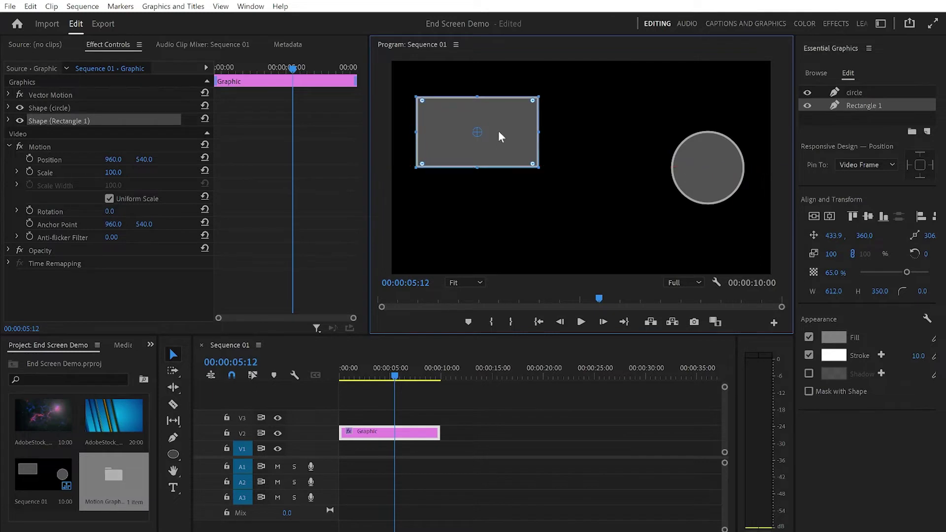
click(556, 122)
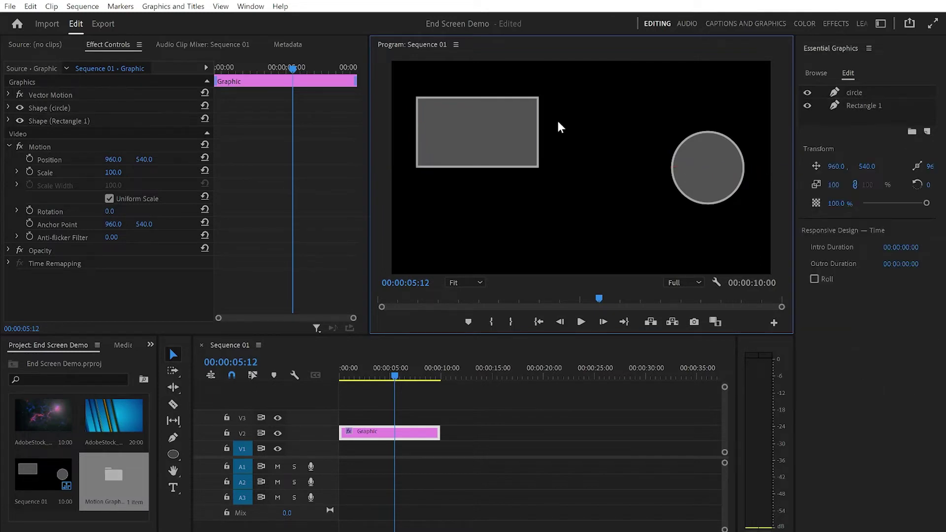
Duplicate the Rectangle 1 layer and arrange the two rectangles one above the other on the left side of the frame
click(870, 108)
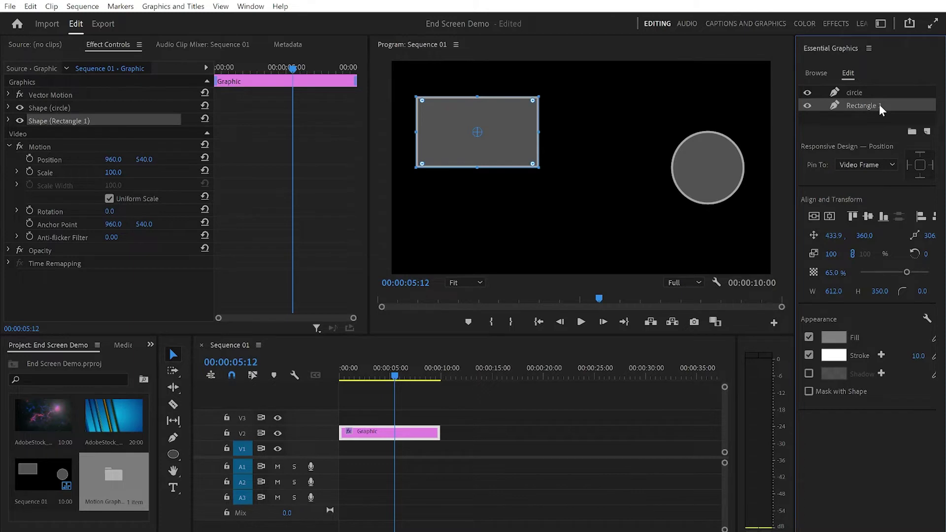
right_click(879, 104)
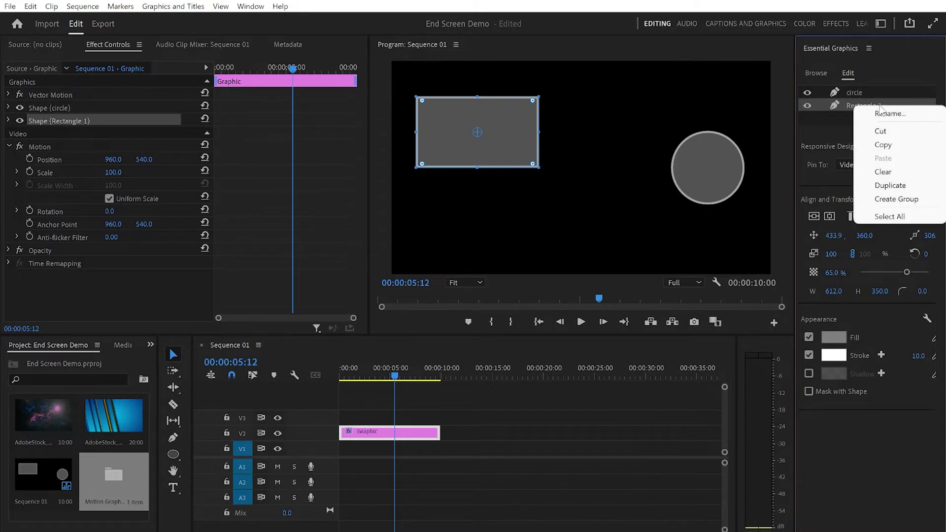
click(890, 186)
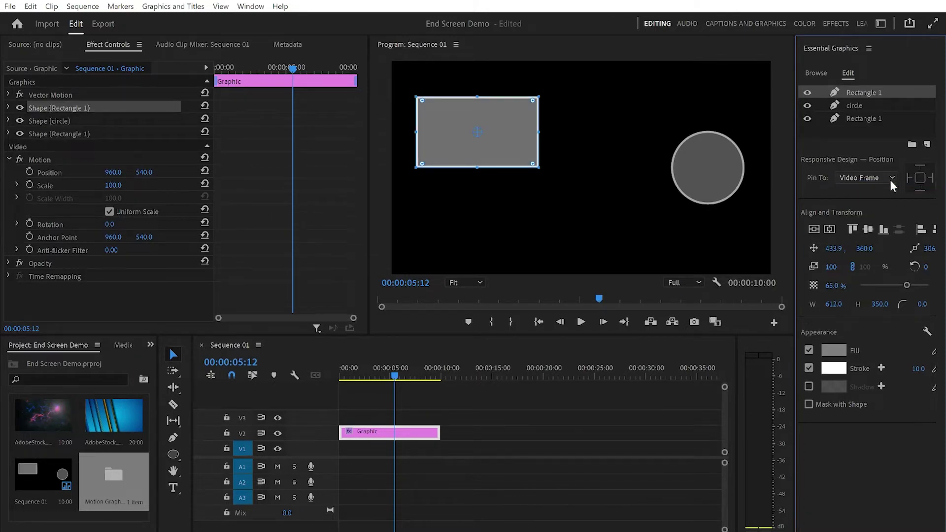
drag(491, 122, 495, 199)
click(578, 252)
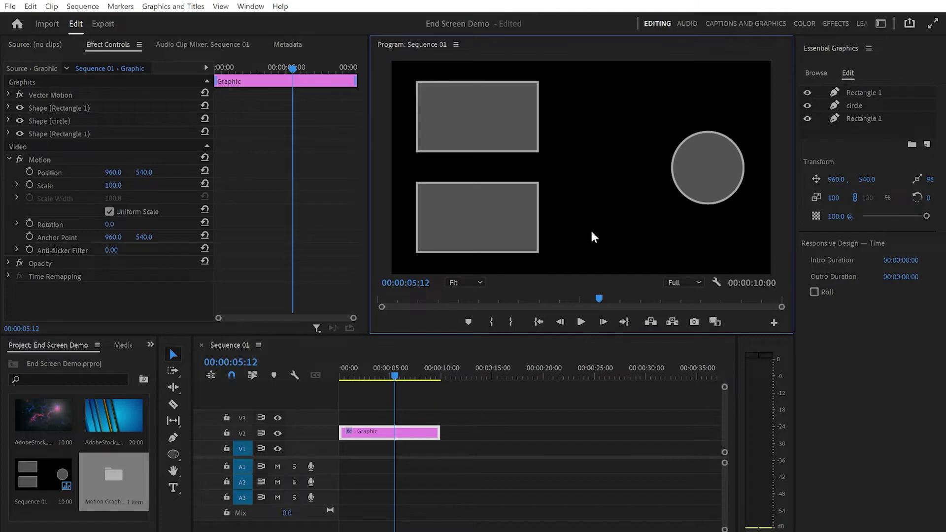
Add the text "thanks for watching" to the graphic and place it above the circle at about 887, 133
key(t)
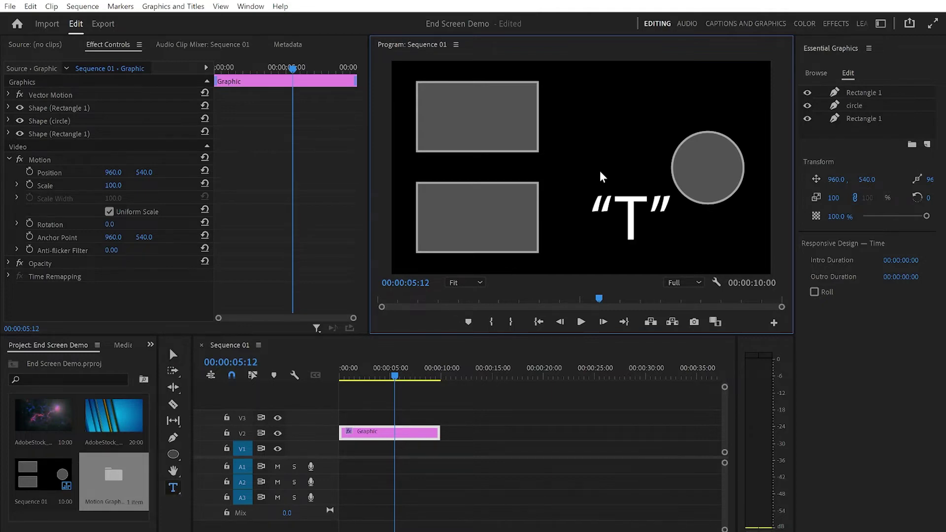
click(590, 79)
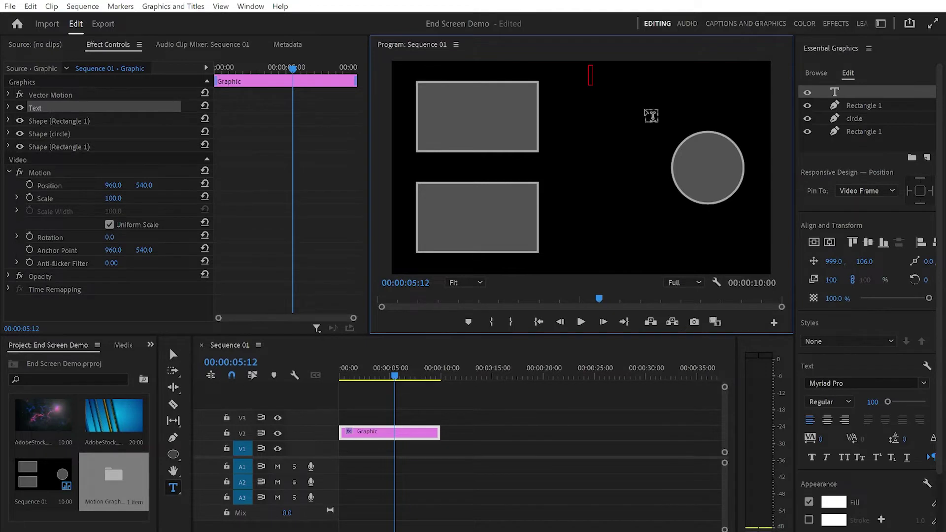
text(thanks for)
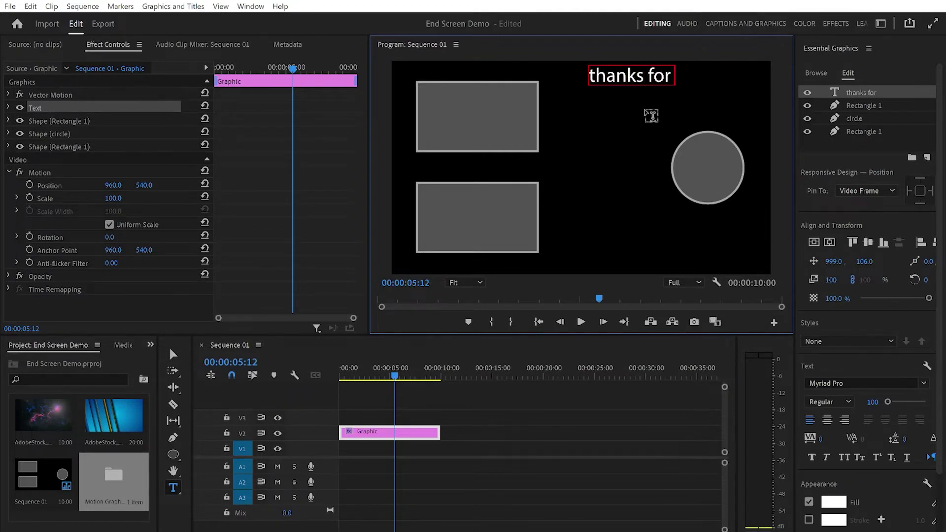
text( watching)
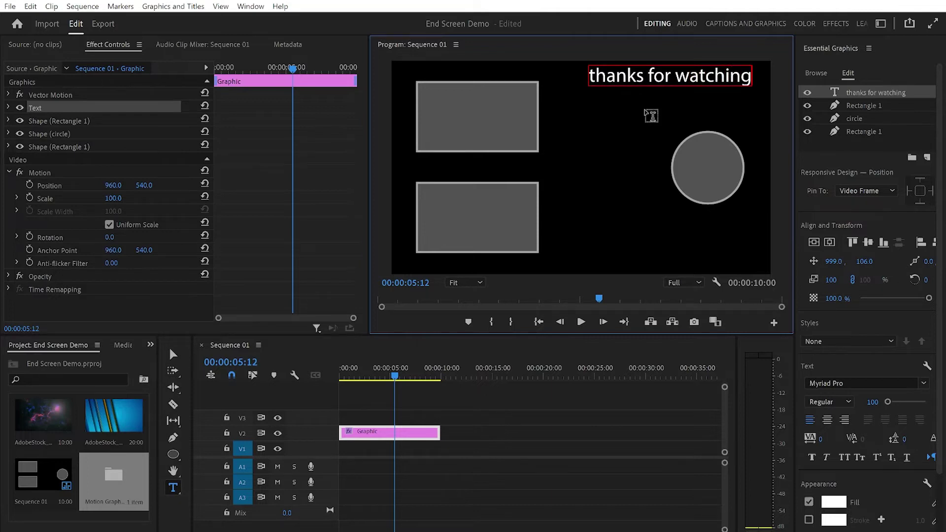
key(Escape)
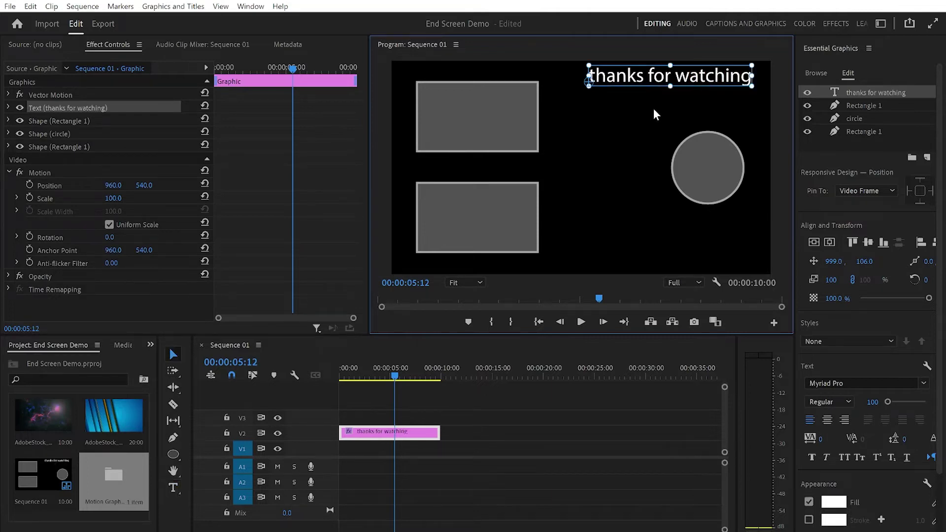
drag(675, 78, 656, 87)
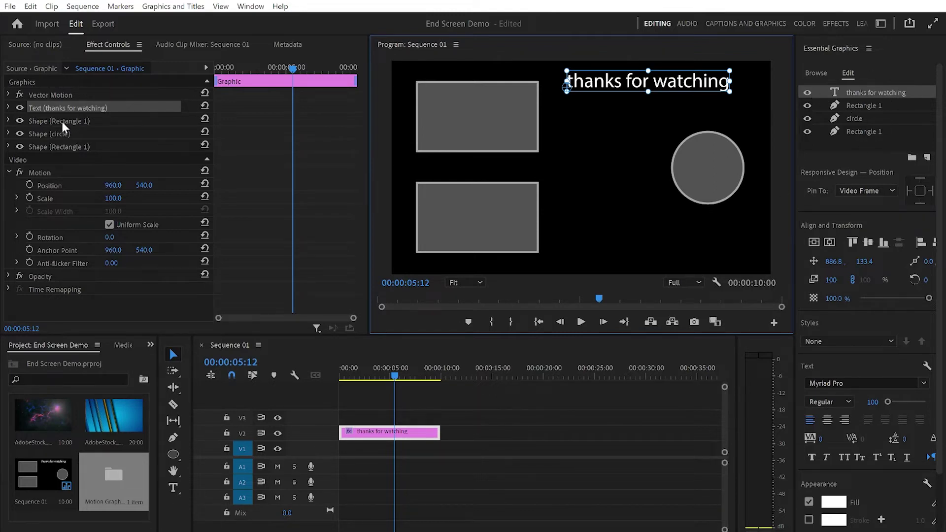
Set the "thanks for watching" text to the Nimbus Sans Becker PBla font in all caps and scale it down to 65%
click(8, 108)
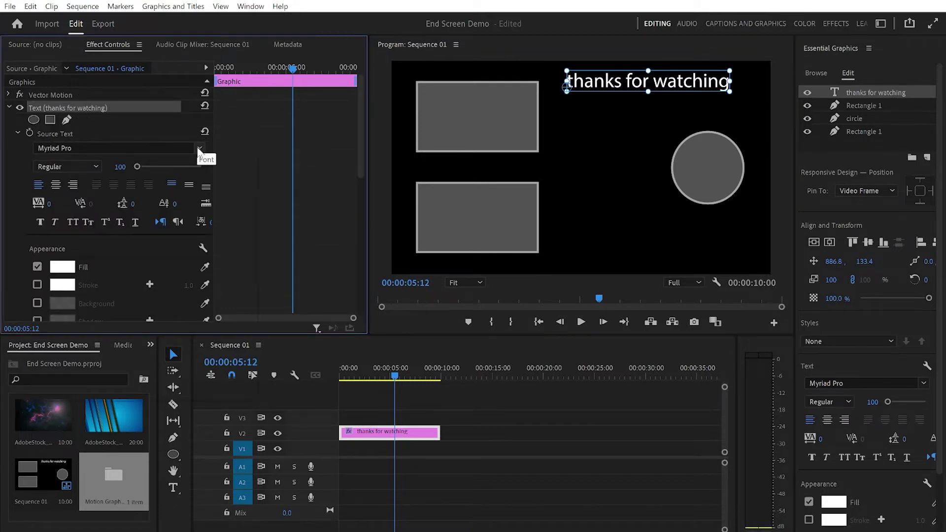
click(198, 148)
click(116, 226)
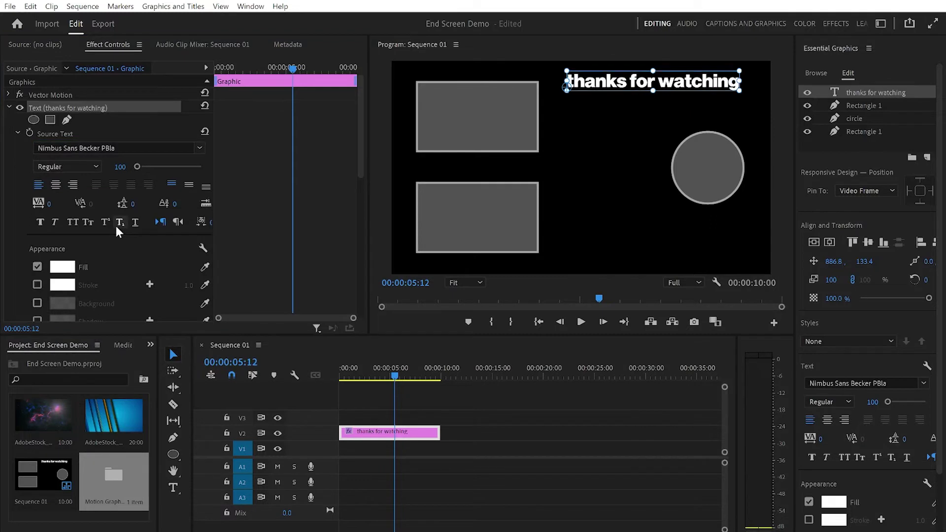
click(70, 223)
drag(627, 88, 614, 88)
drag(663, 70, 659, 85)
click(736, 78)
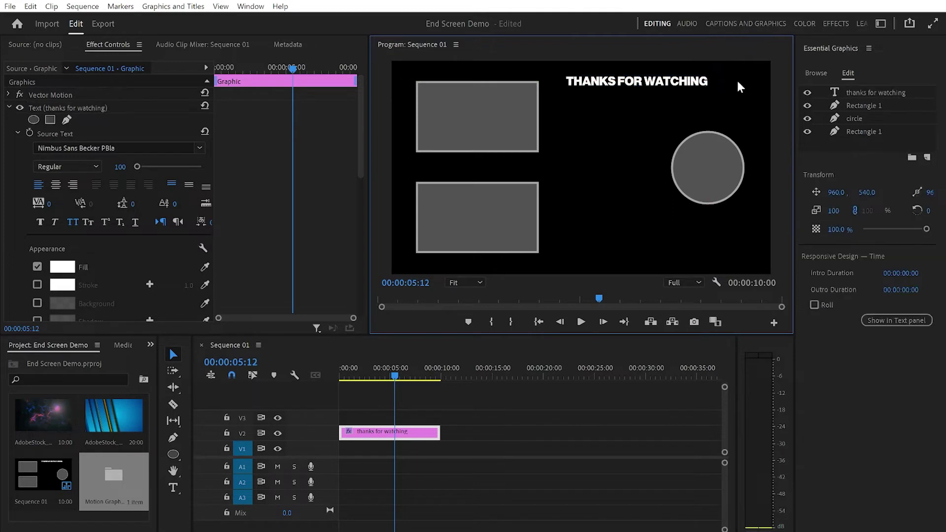
Enable a background behind the "thanks for watching" text, with size about 10.6 and corner radius 10
click(681, 84)
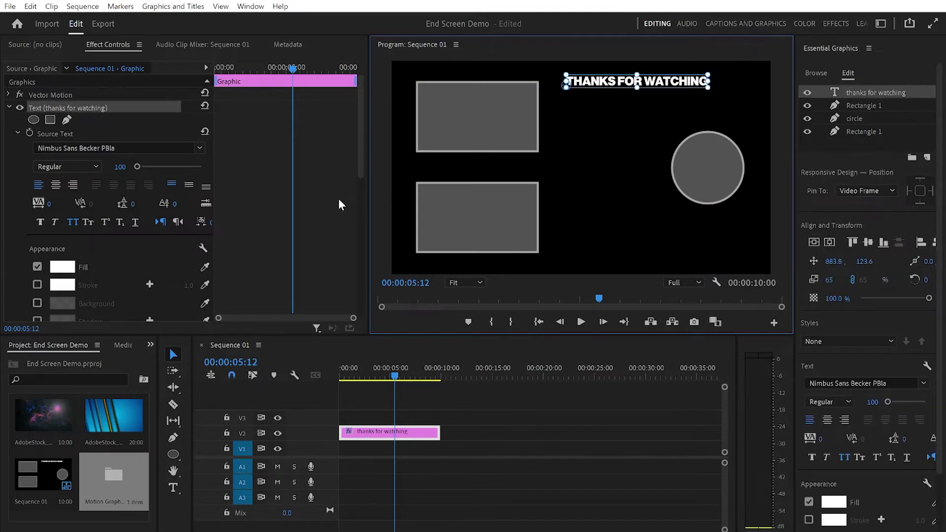
scroll(115, 261, down, 2)
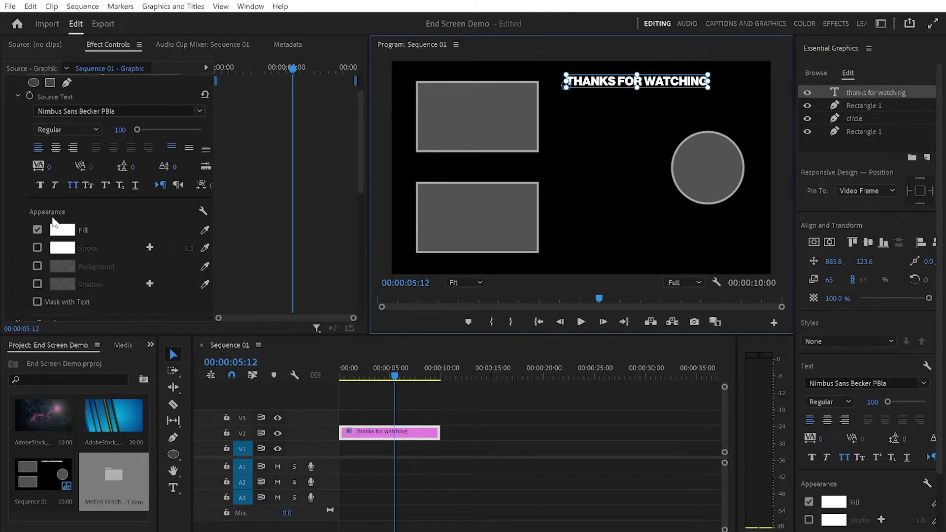
click(37, 266)
scroll(23, 284, down, 1)
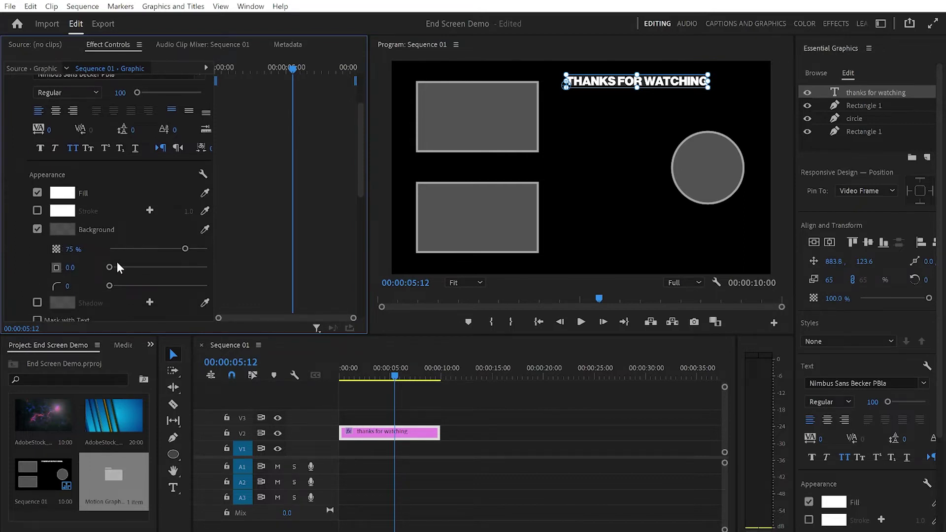
drag(109, 267, 117, 268)
drag(111, 286, 118, 287)
click(583, 236)
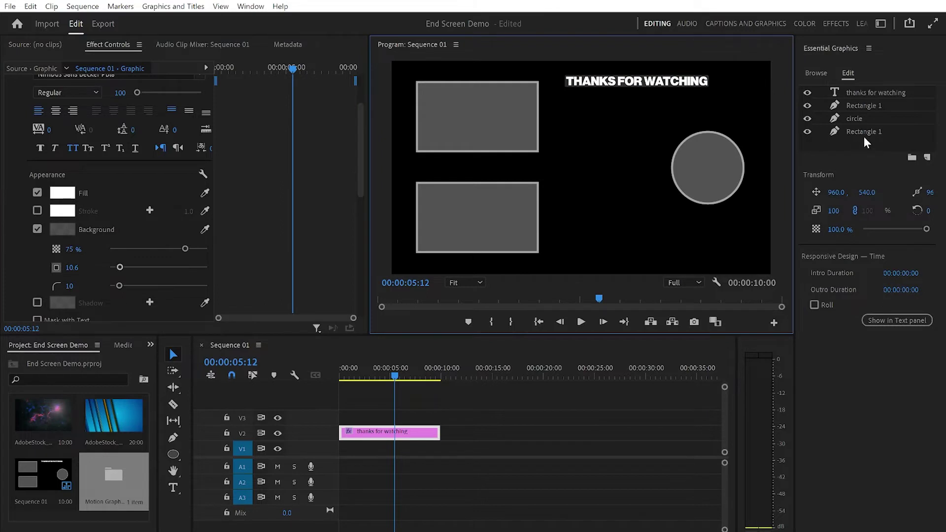
Duplicate the "thanks for watching" text layer three times
click(874, 92)
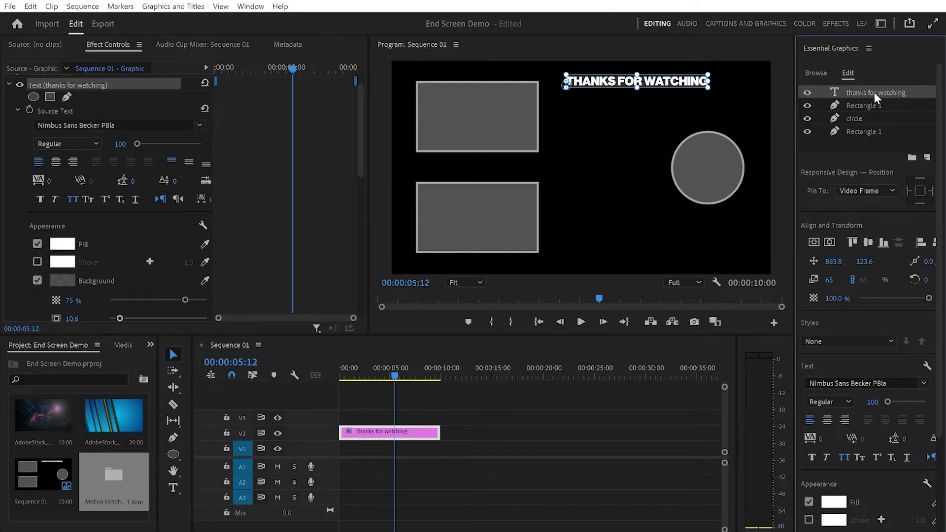
right_click(874, 93)
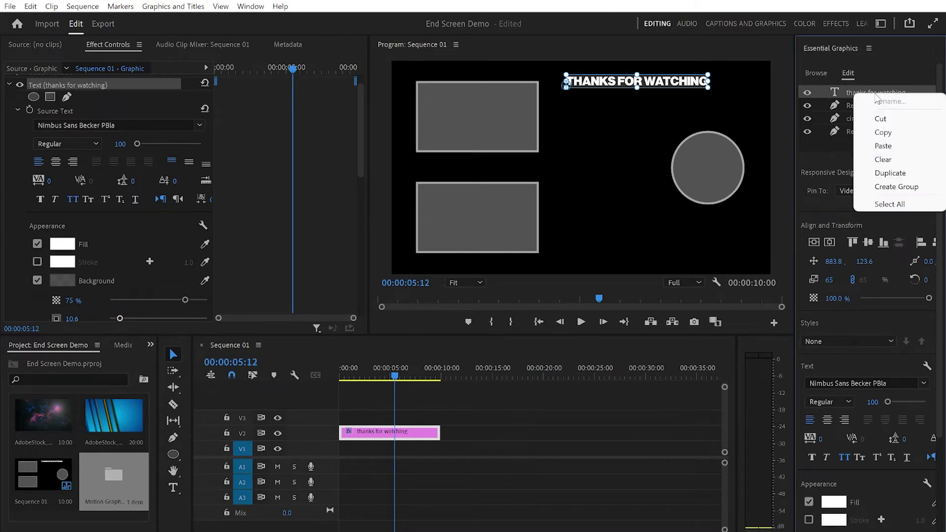
click(889, 173)
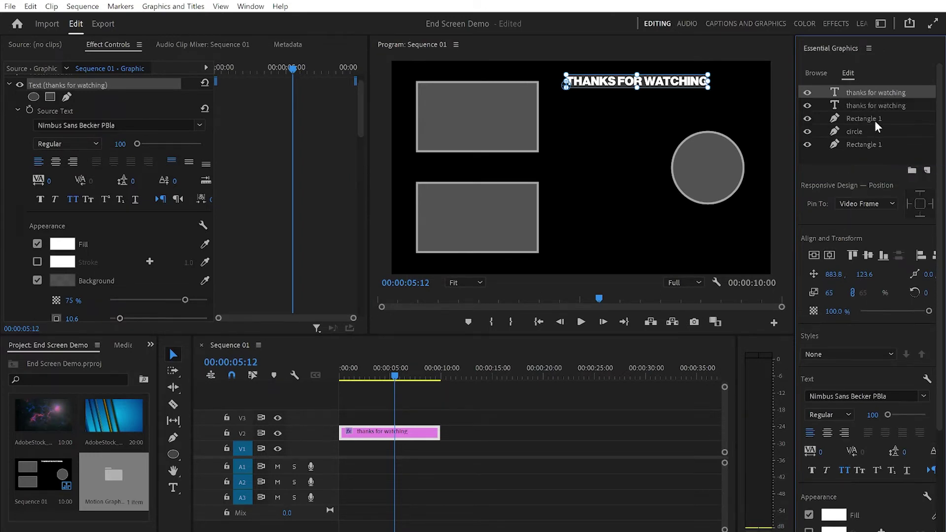
right_click(876, 91)
click(884, 171)
right_click(870, 94)
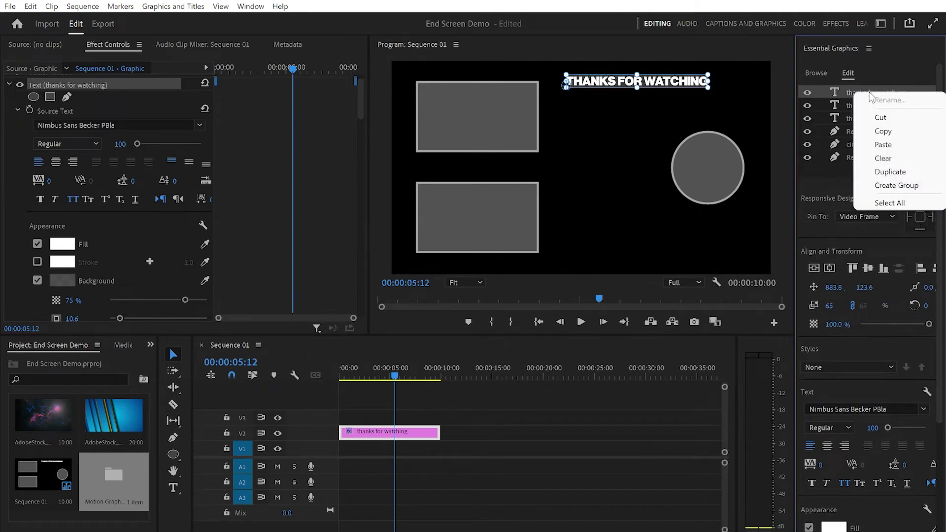
click(890, 171)
Spread the three text copies around the circle: one above it, one below it and one to its left
drag(649, 86, 680, 116)
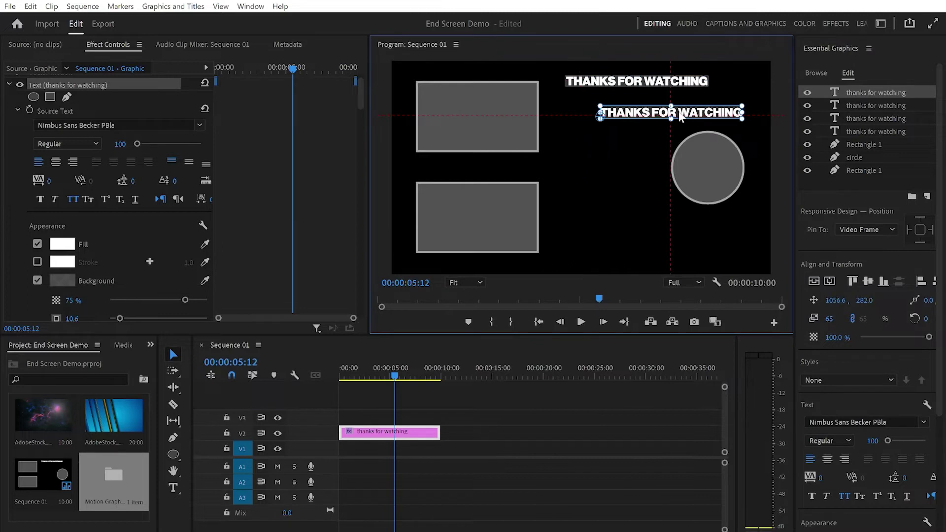
drag(667, 80, 705, 228)
drag(648, 84, 611, 170)
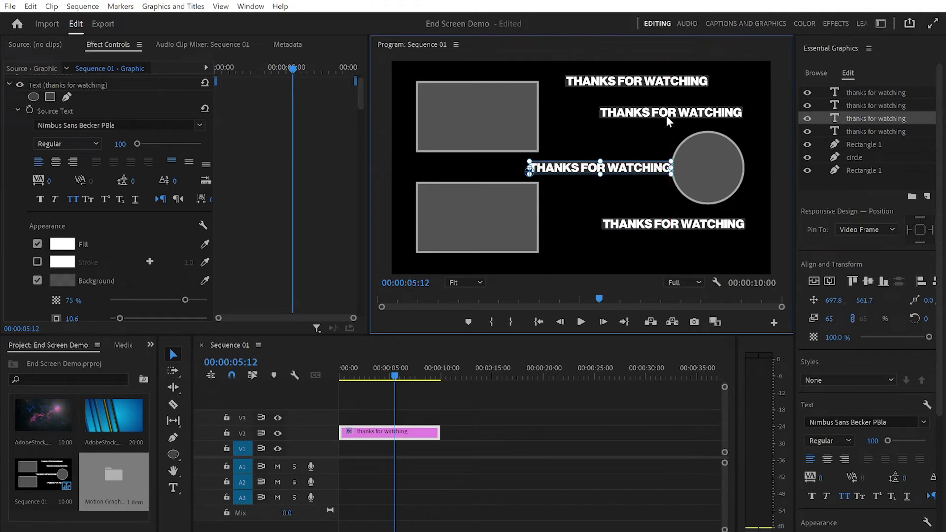
Replace the text of the copy above the circle with "next video"
click(669, 116)
double_click(672, 110)
key(BackSpace)
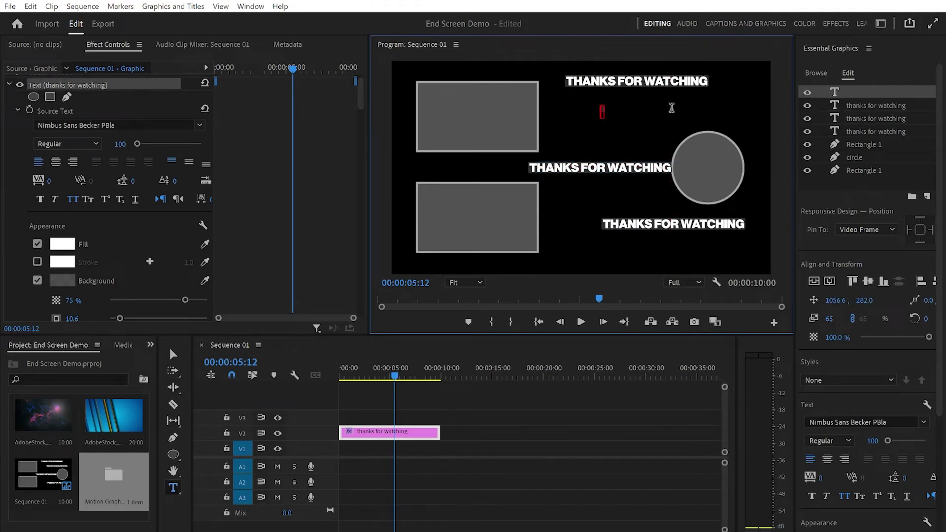
text(next vi)
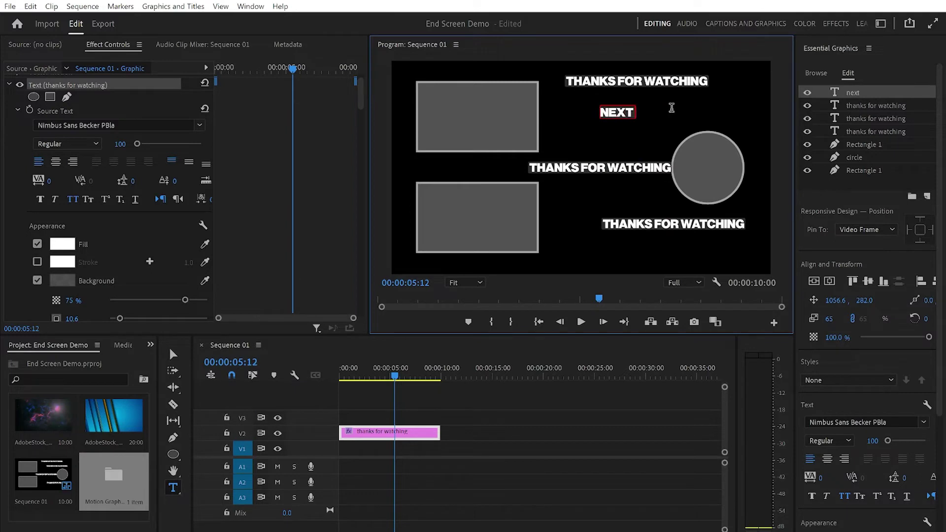
text(deo)
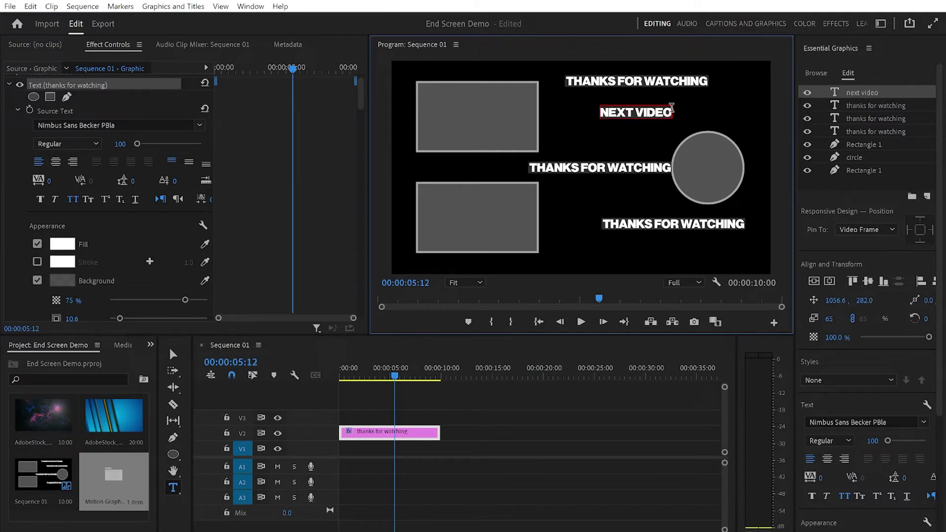
key(Escape)
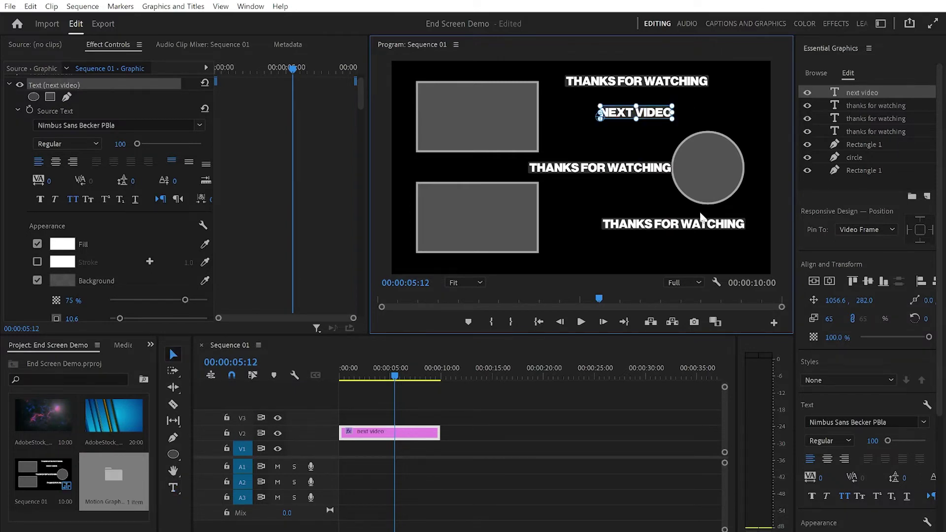
Replace the text of the copy below the circle with "previous video"
click(698, 229)
double_click(699, 230)
key(BackSpace)
text(previous video)
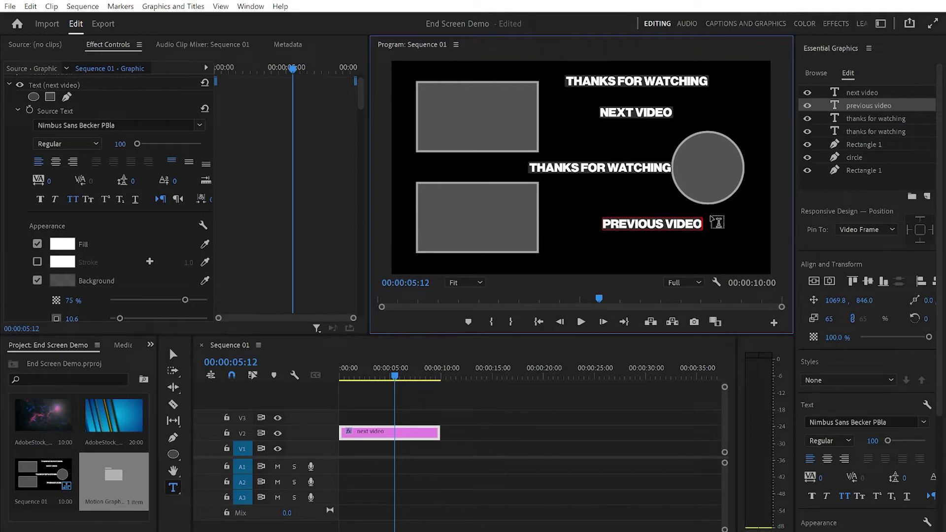
Move the "previous video" label right to about 1164, 846 and centre the "next video" label above it at about 1233, 282
key(Escape)
drag(685, 226, 689, 229)
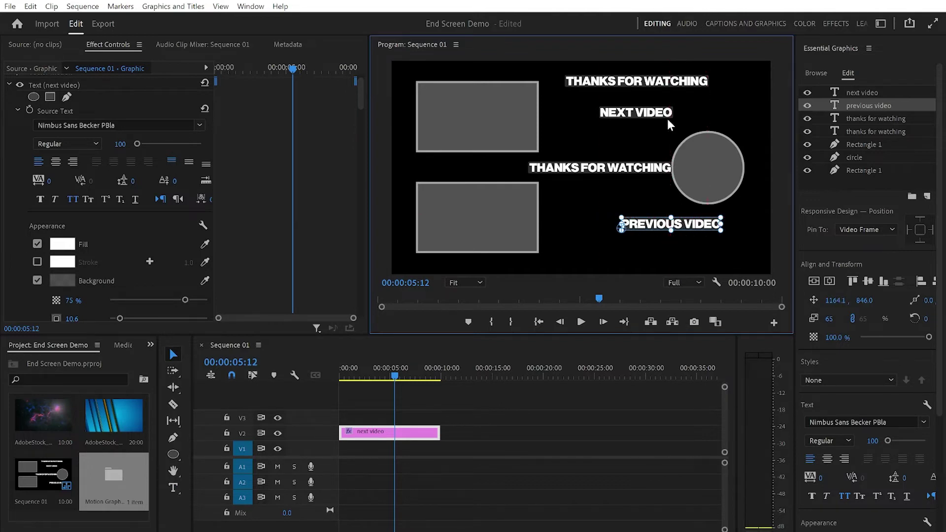
click(640, 113)
drag(649, 116, 683, 117)
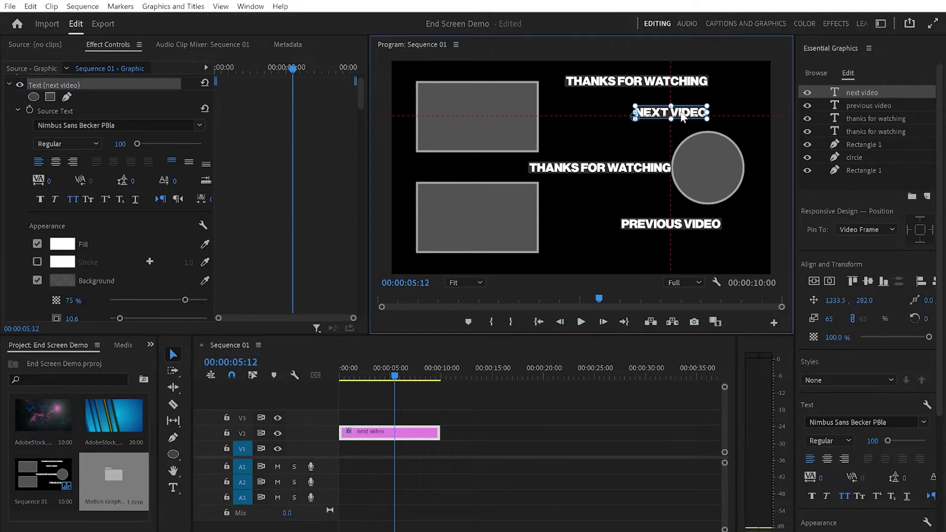
Replace the text of the copy beside the circle with "subscribe" and move it a little closer to the circle
double_click(600, 169)
key(ctrl+a)
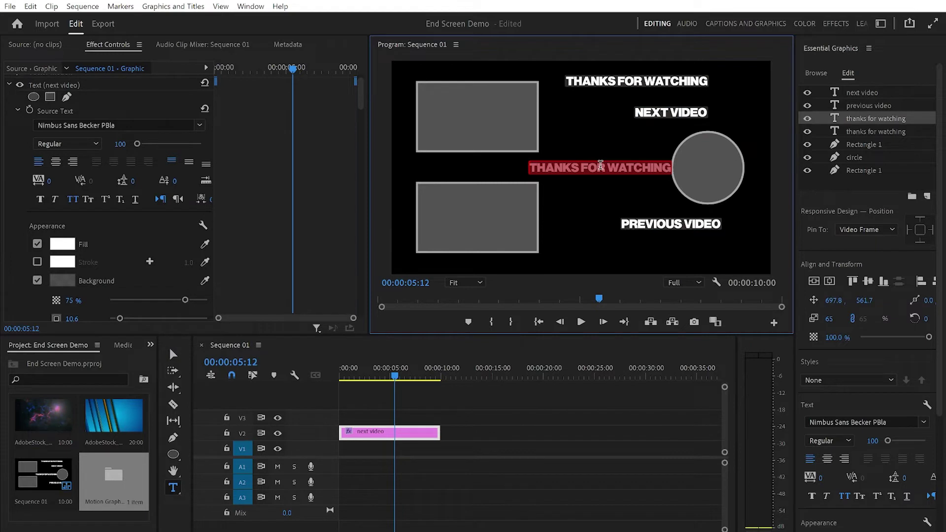
text(subscribe)
key(Escape)
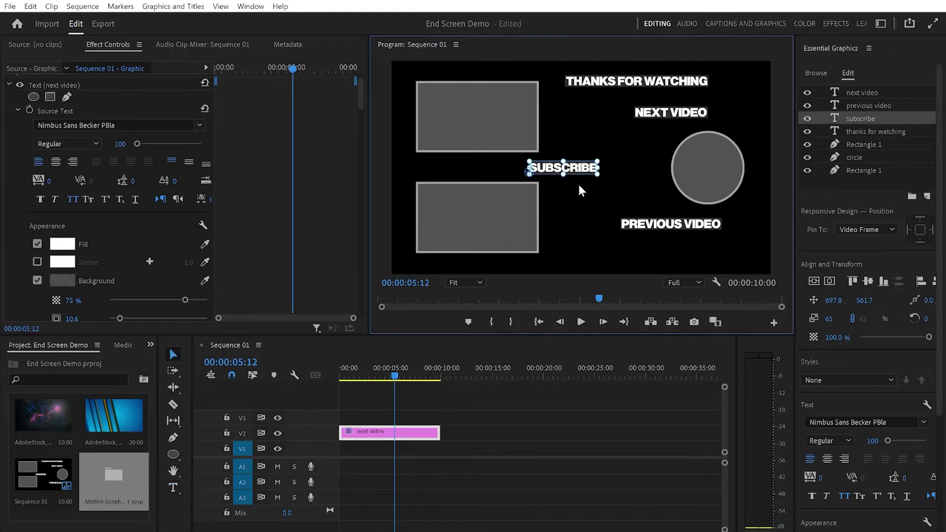
drag(577, 170, 597, 170)
click(585, 207)
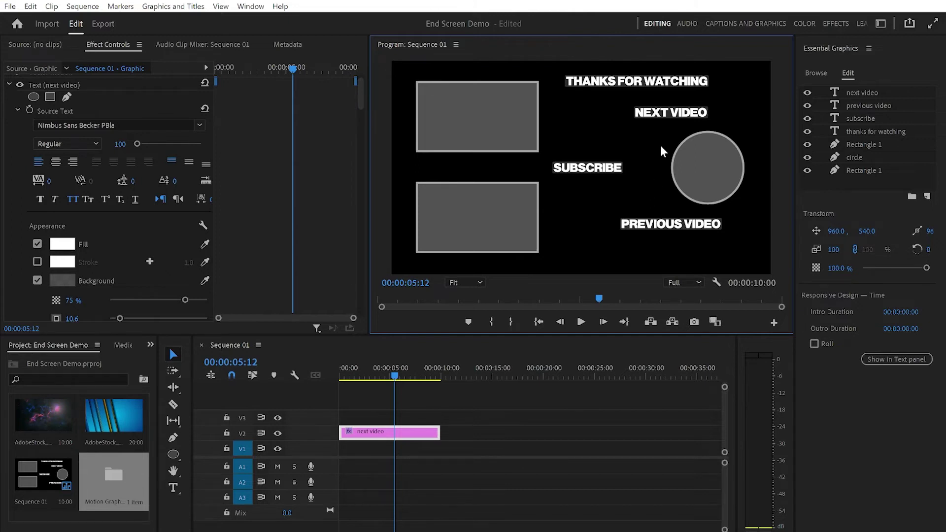
Place the blue striped AdobeStock video on track V1 beneath the end screen graphic and trim it to end with the graphic at 10 seconds
click(111, 419)
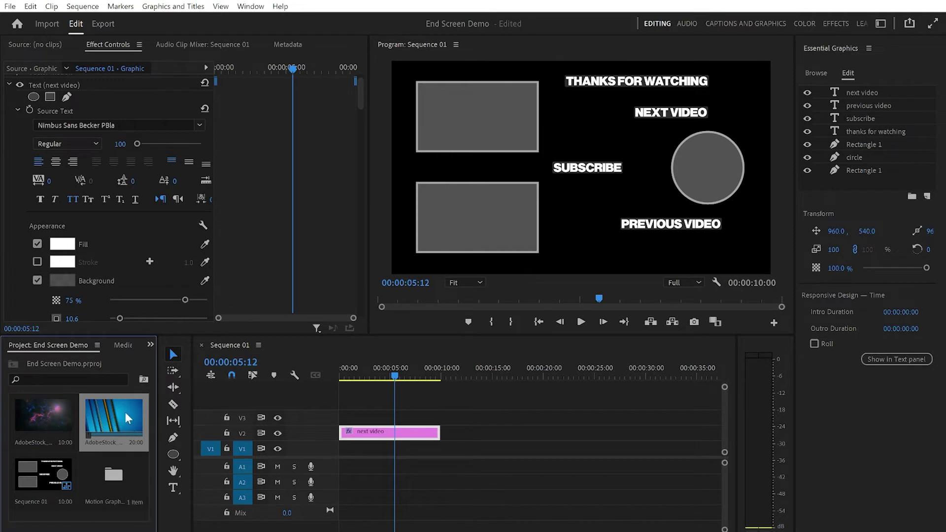
drag(108, 408, 335, 448)
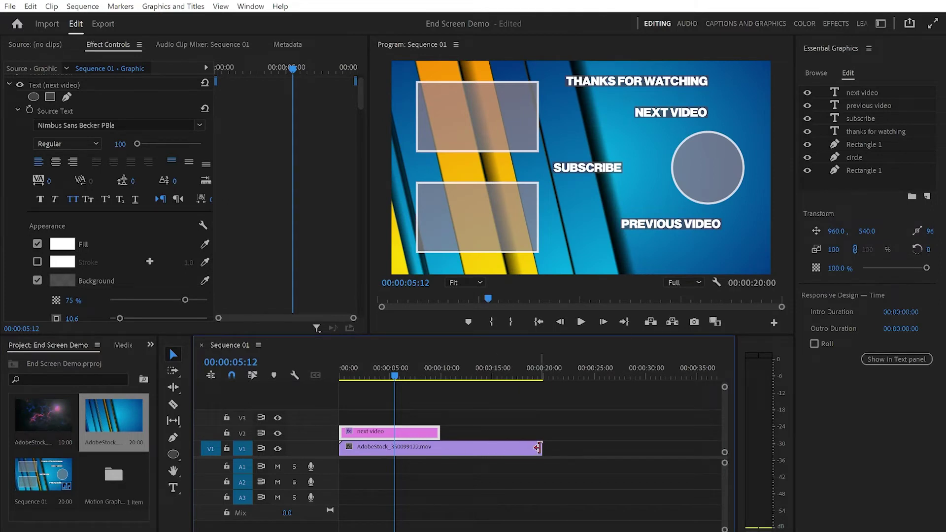
drag(541, 449, 438, 450)
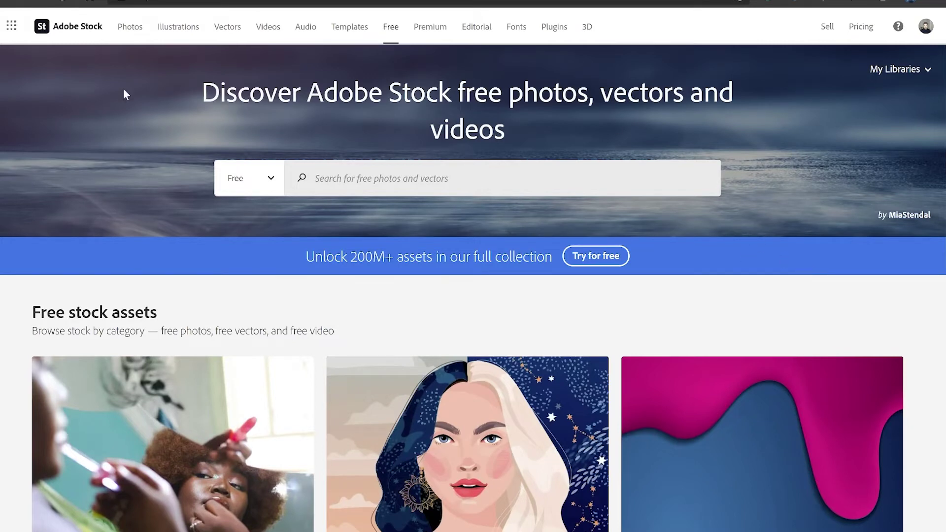
Switch to the Adobe Stock website and open the Backgrounds category of its free videos
click(390, 28)
scroll(589, 268, down, 3)
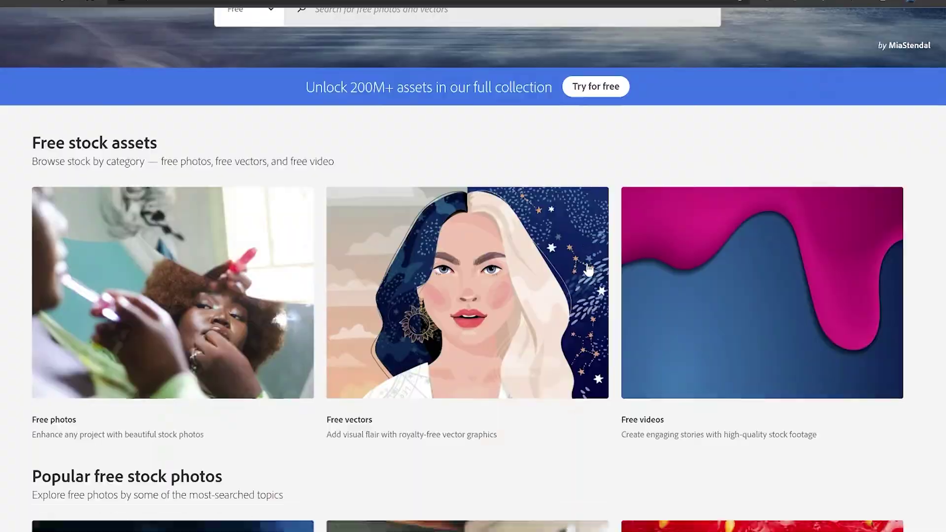
scroll(588, 268, down, 1)
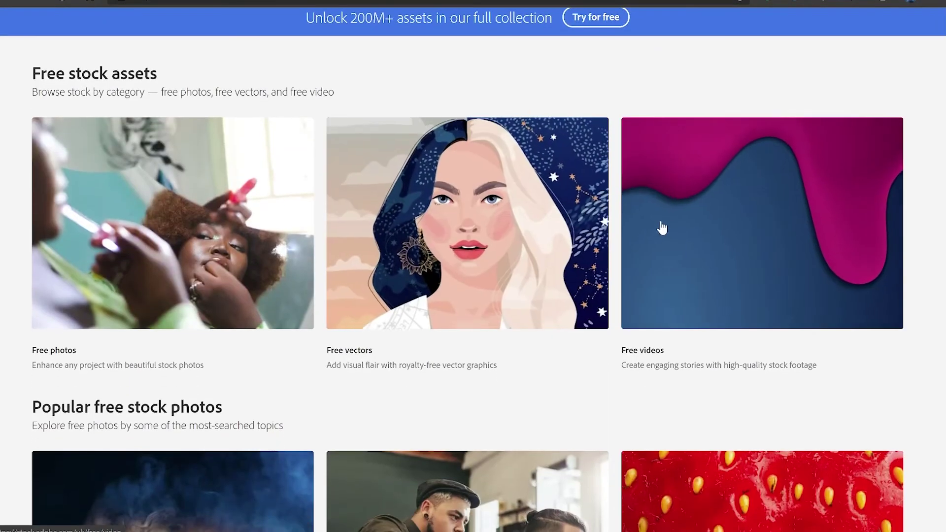
click(744, 311)
scroll(744, 311, down, 5)
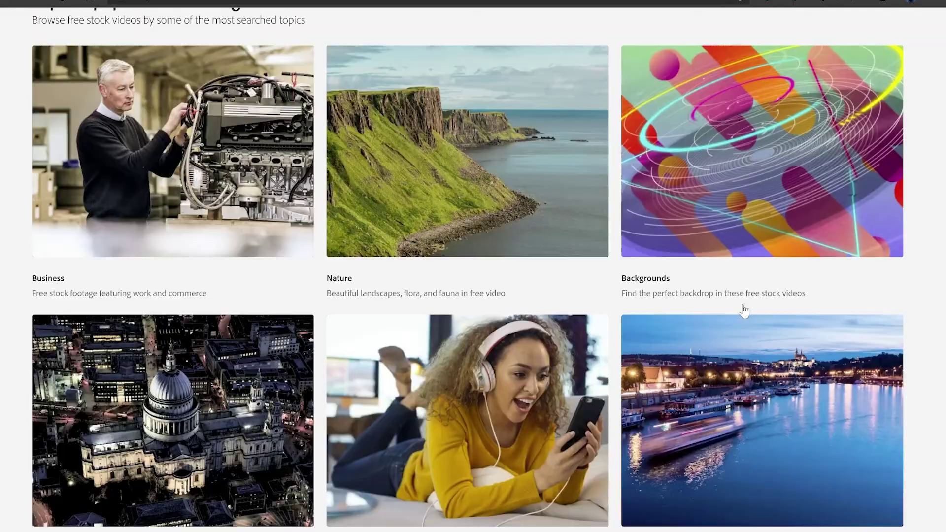
scroll(743, 311, down, 1)
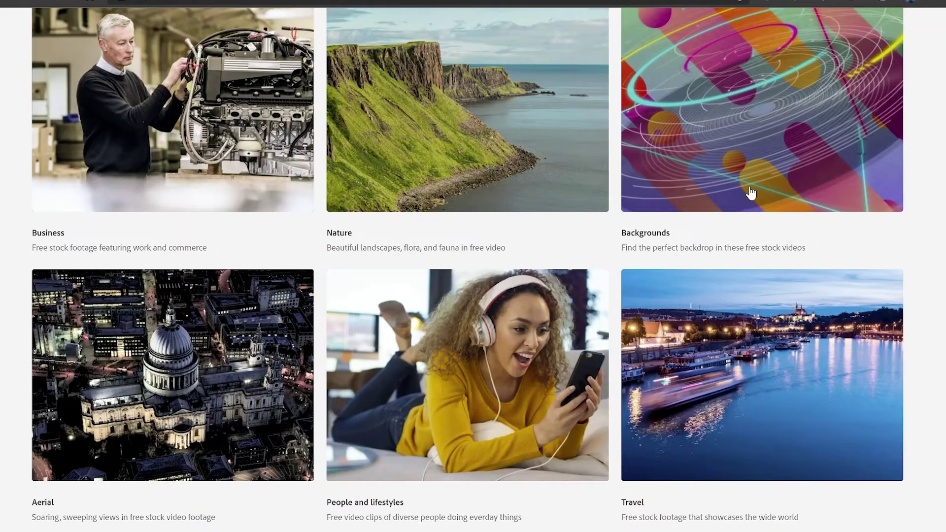
click(751, 193)
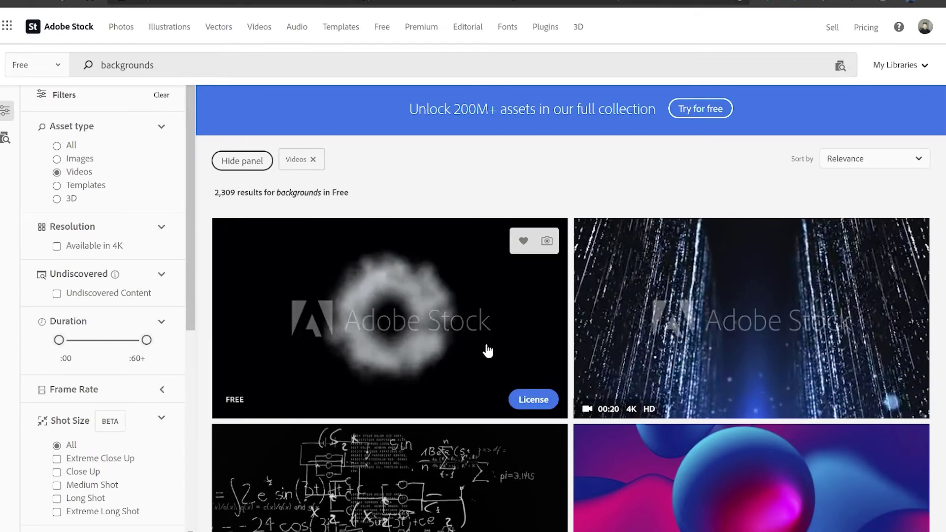
Look through the free background video results for clips suited to an end screen backdrop
scroll(606, 331, down, 3)
scroll(636, 335, down, 3)
scroll(641, 337, down, 2)
scroll(678, 370, down, 5)
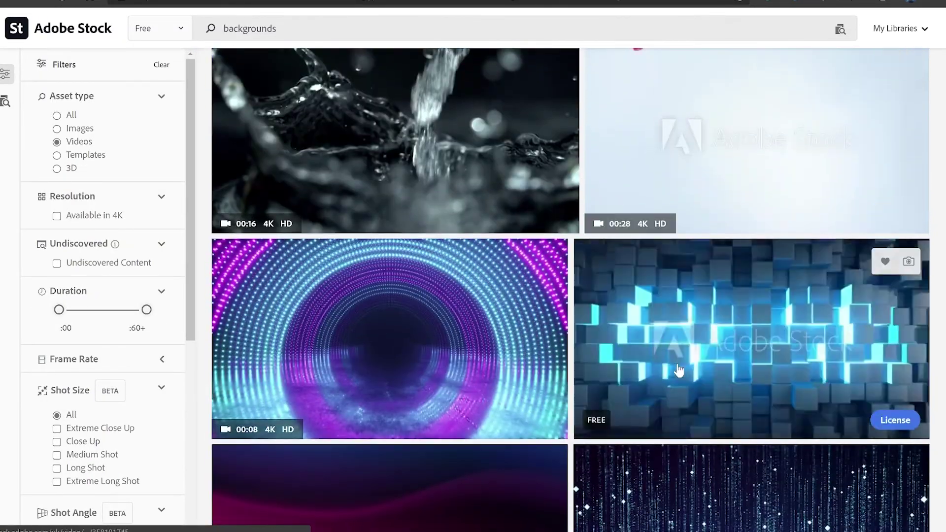
scroll(679, 369, up, 8)
scroll(678, 370, up, 10)
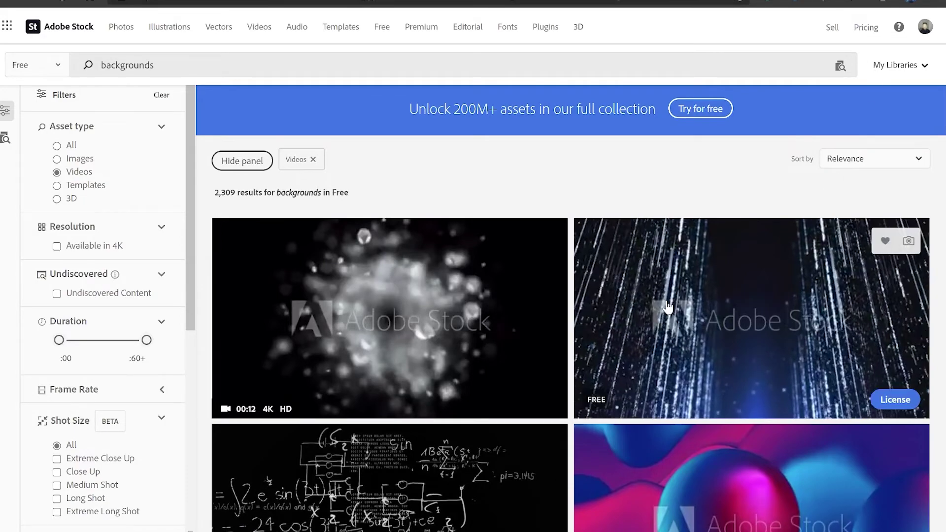
scroll(667, 306, down, 5)
scroll(639, 293, down, 5)
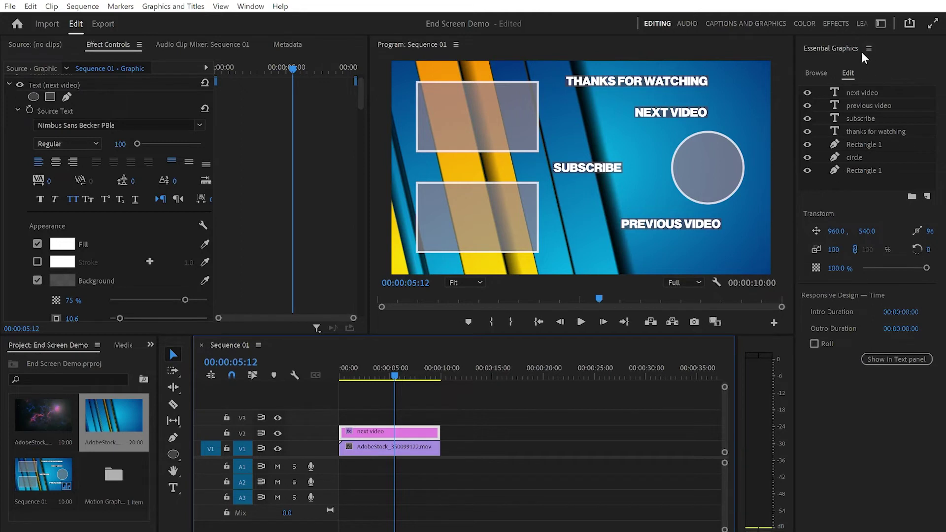
Exclude Libraries from the graphics template browser and search the templates for "arrow"
click(819, 73)
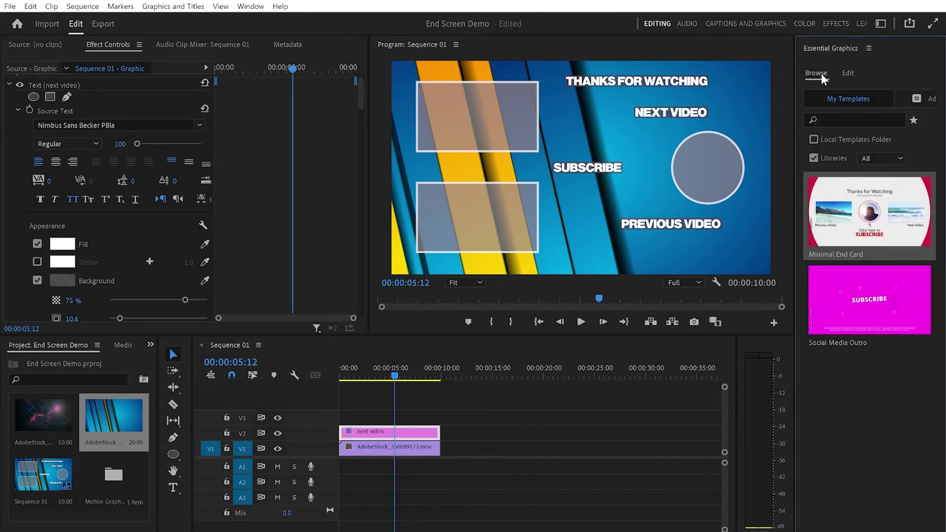
click(814, 159)
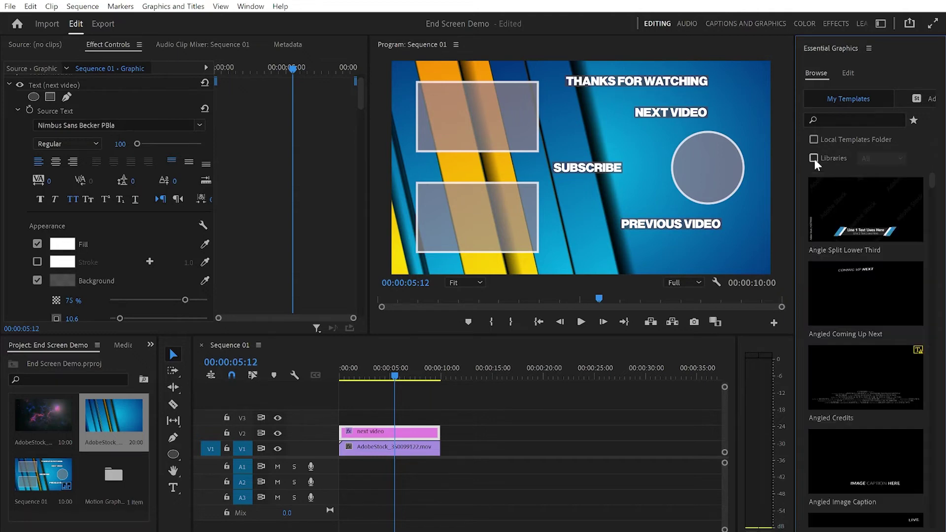
click(832, 118)
text(arro)
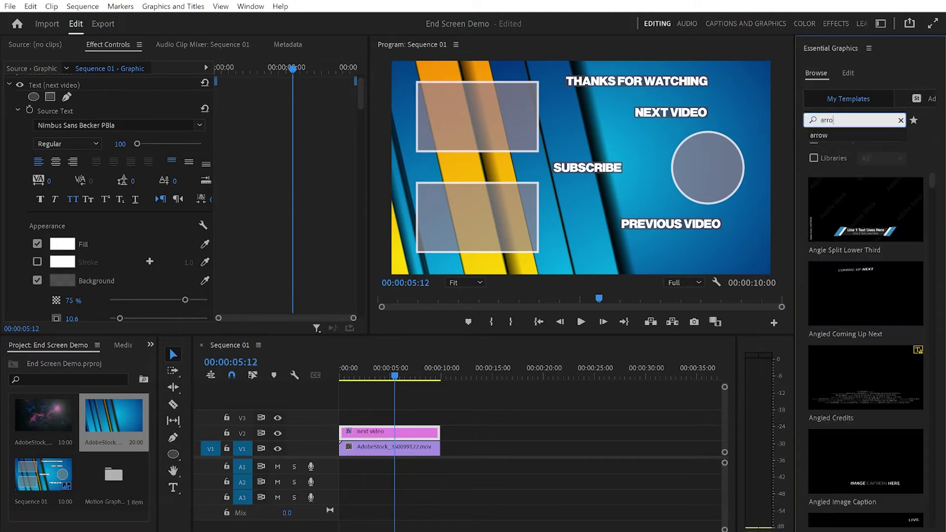
text(w)
key(Return)
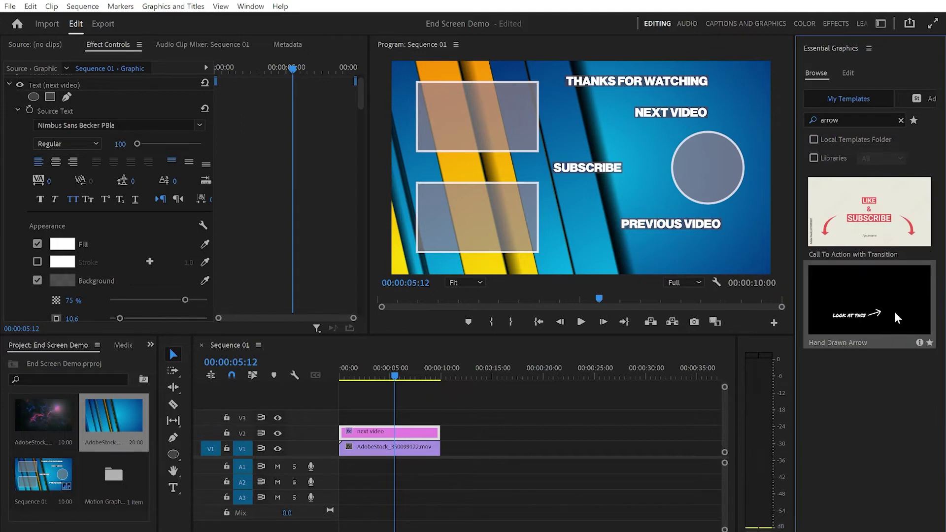
Add the Hand Drawn Arrow template on track V3 from the sequence start and delete its "LOOK AT THIS" text layer
mouse_move(889, 291)
mouse_down()
mouse_move(403, 392)
mouse_move(340, 424)
mouse_move(439, 417)
mouse_up()
click(389, 416)
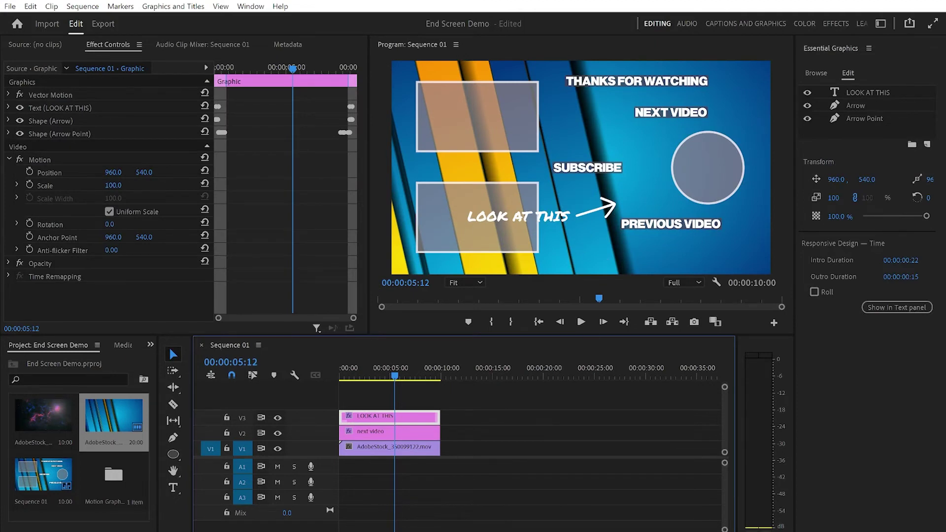
click(891, 87)
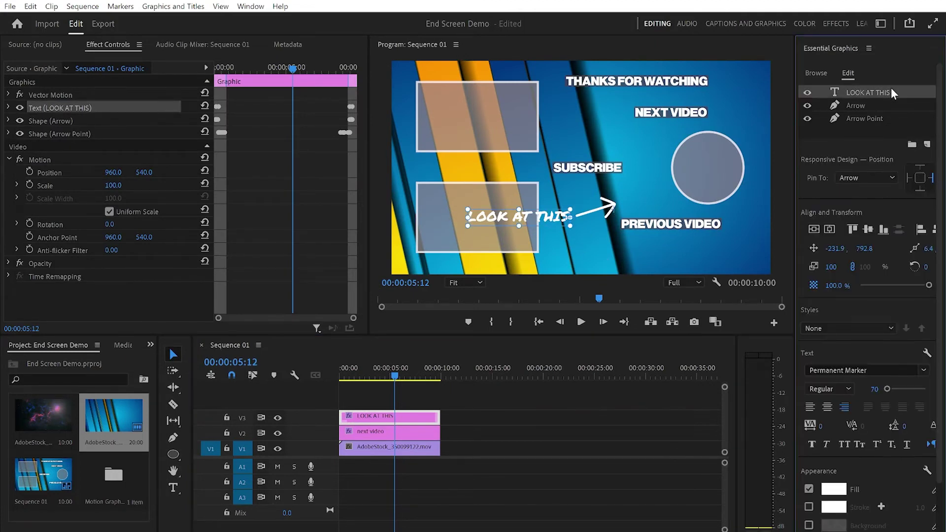
key(Delete)
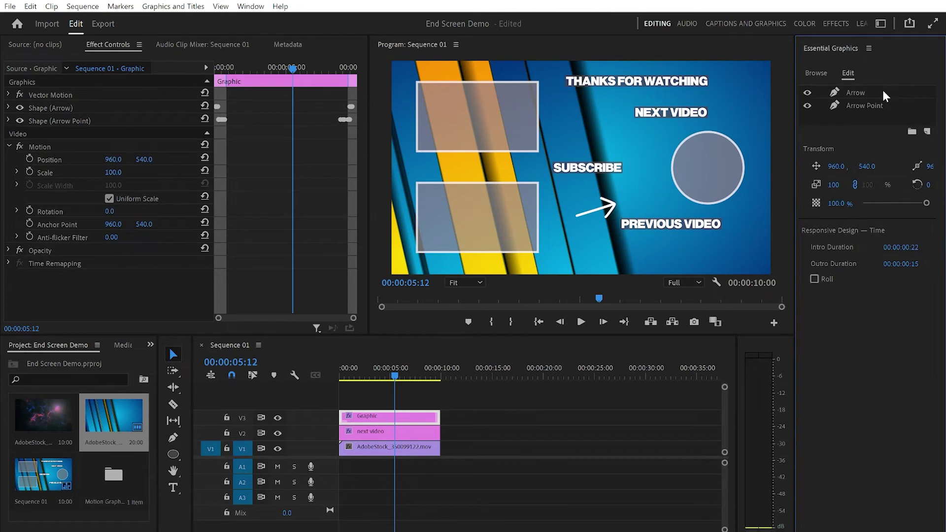
Duplicate the arrow clip onto tracks V4 and V5, naming the three clips Arrow 1, Arrow 2 and Arrow3
click(882, 89)
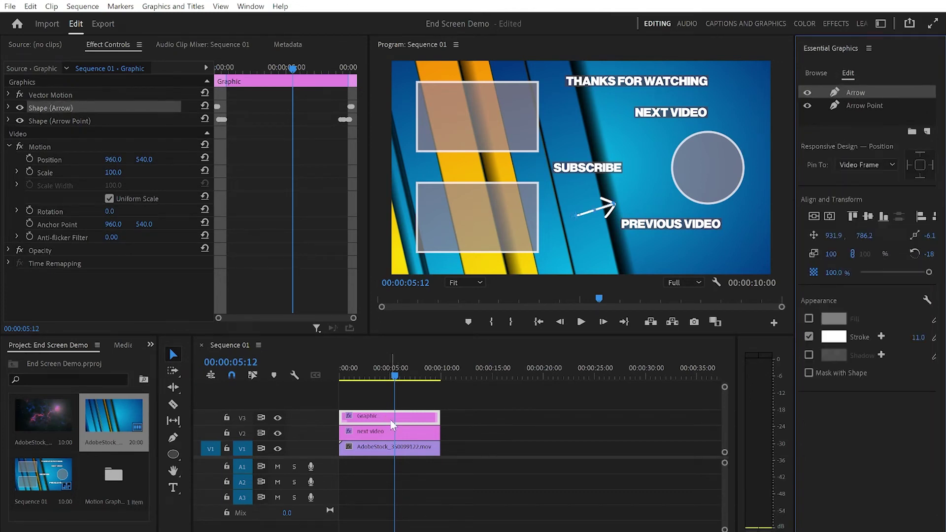
drag(409, 414, 407, 400)
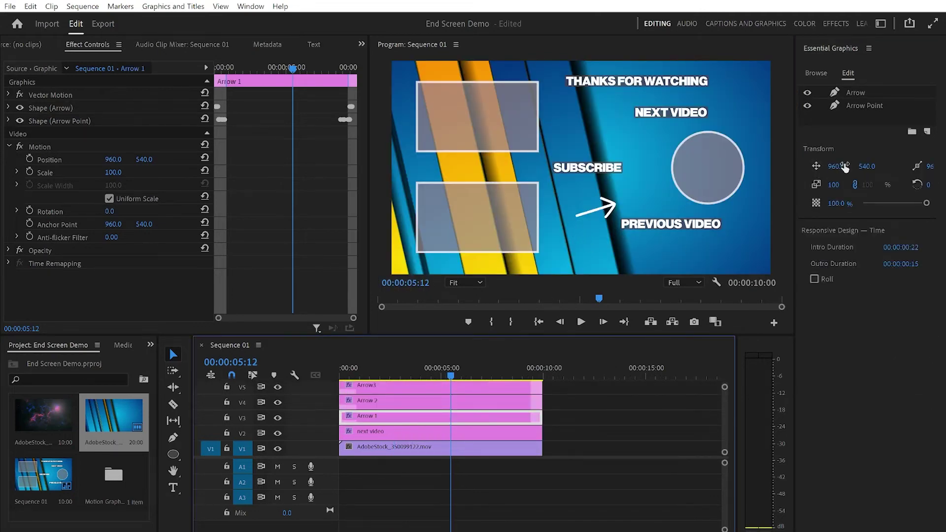
Rotate Arrow 1 to point left and position it at 1031, 487 so it leads from "NEXT VIDEO" to the upper rectangle
drag(866, 169, 621, 169)
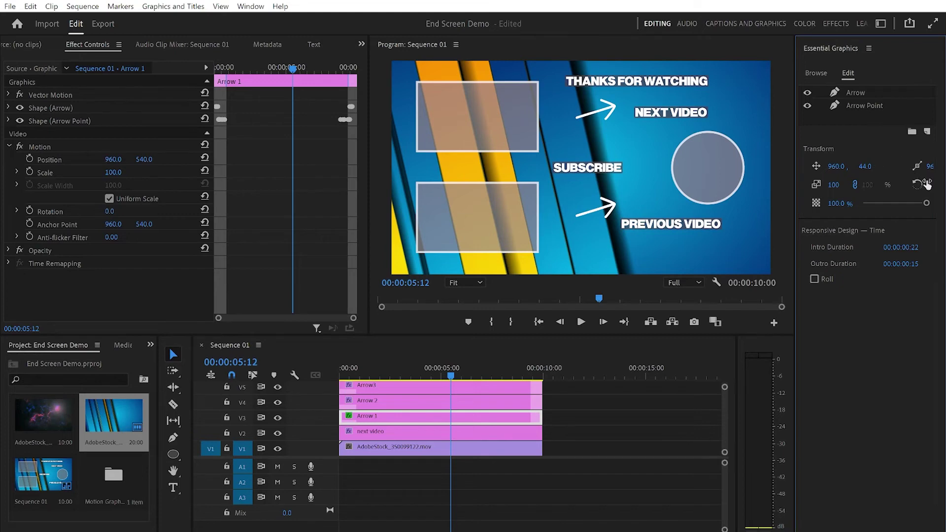
drag(929, 185, 935, 184)
drag(864, 169, 872, 166)
drag(929, 185, 864, 166)
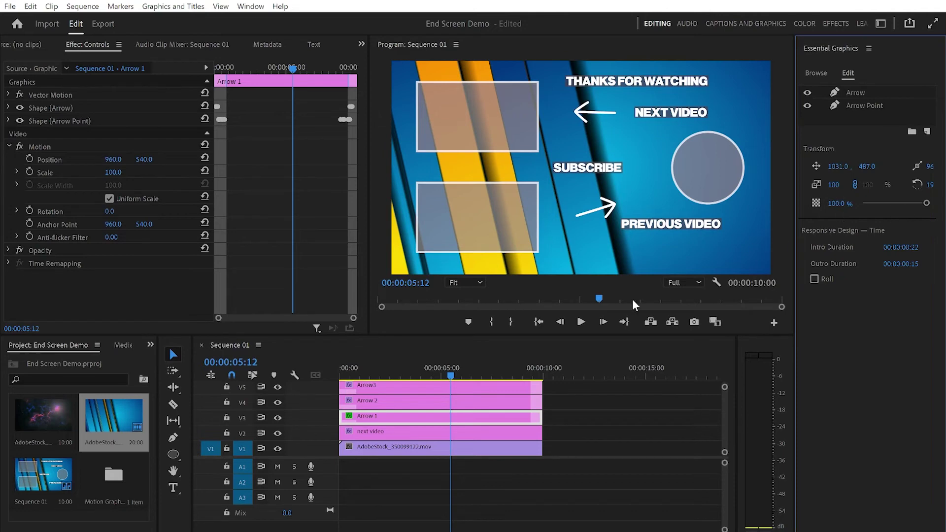
Scale Arrow 2 to 68% and position it at 1227, 381, between the "SUBSCRIBE" label and the circle
click(407, 407)
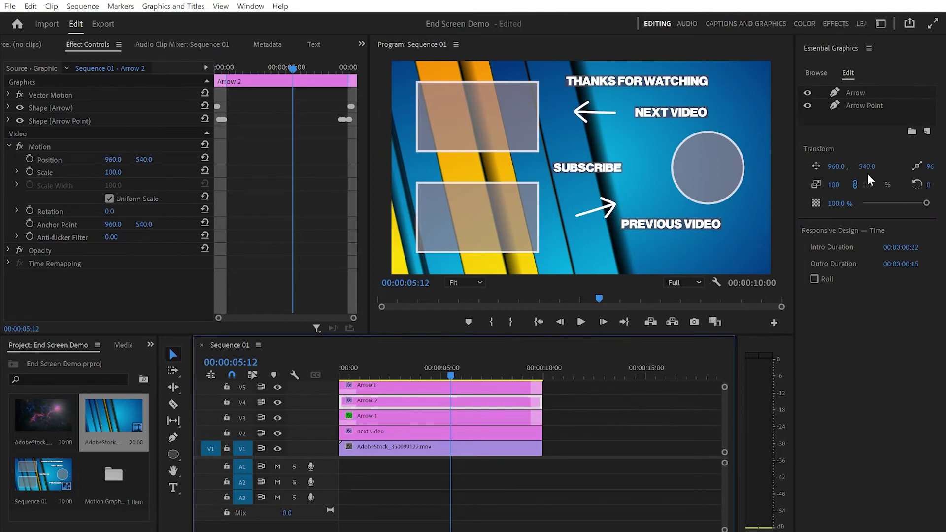
drag(865, 166, 891, 167)
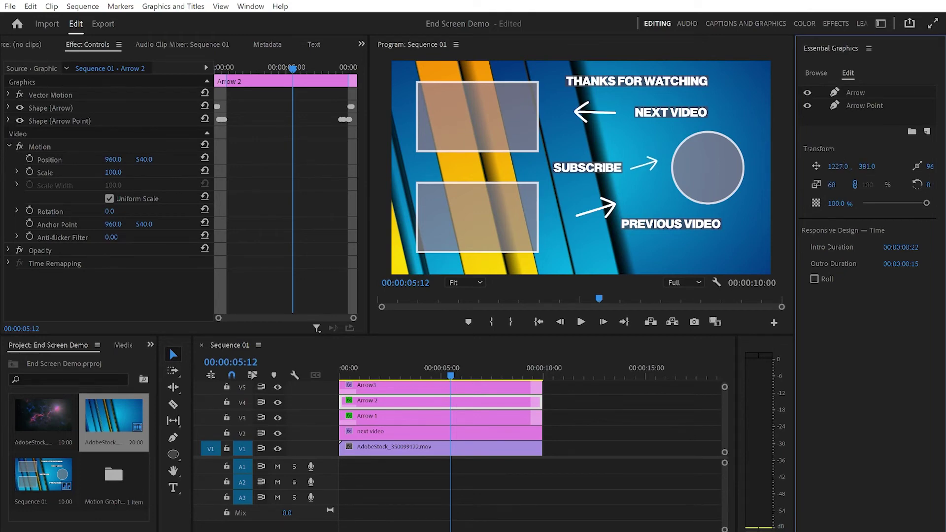
Rotate Arrow3 to point left, scale it to 132% and position it at 984, 1127 between "PREVIOUS VIDEO" and the lower rectangle
click(384, 387)
drag(867, 166, 885, 166)
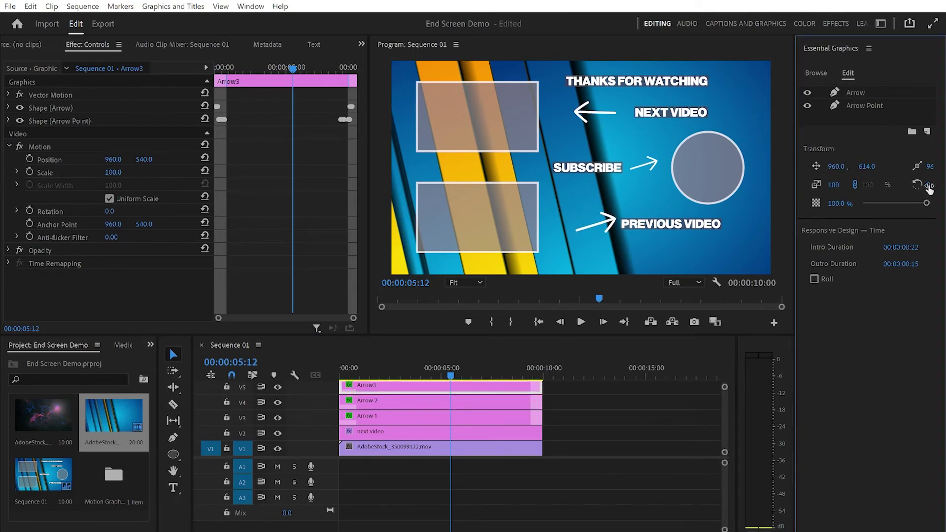
drag(928, 187, 943, 186)
drag(870, 168, 906, 168)
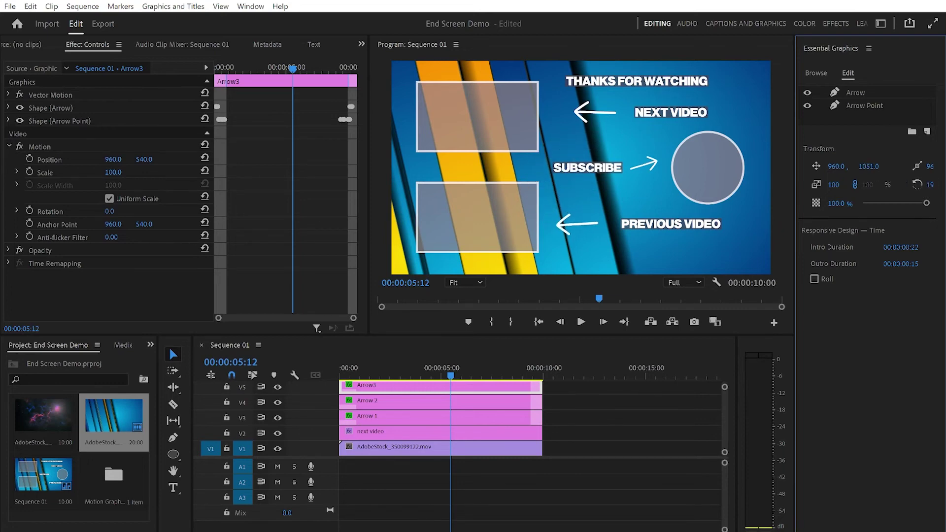
drag(836, 168, 871, 167)
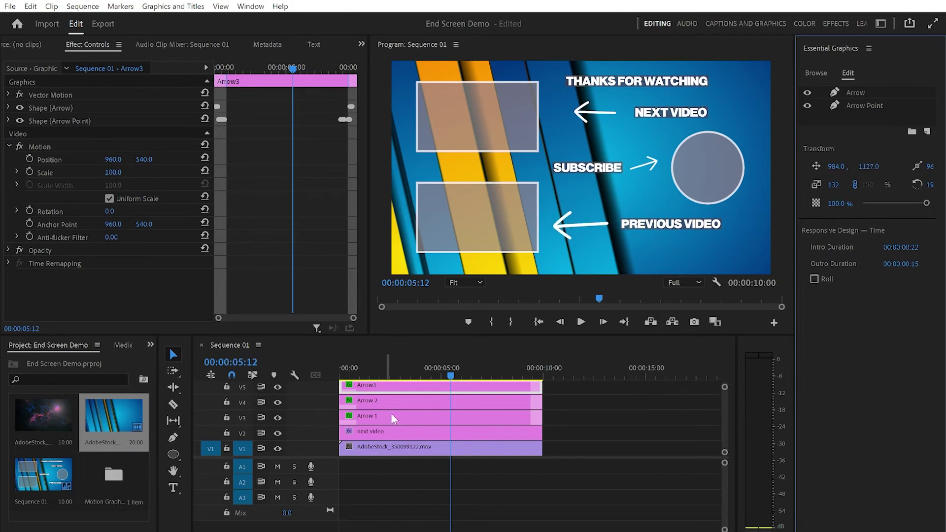
Play the sequence from the beginning to review the arrow animations over the background
click(450, 374)
key(Home)
key(space)
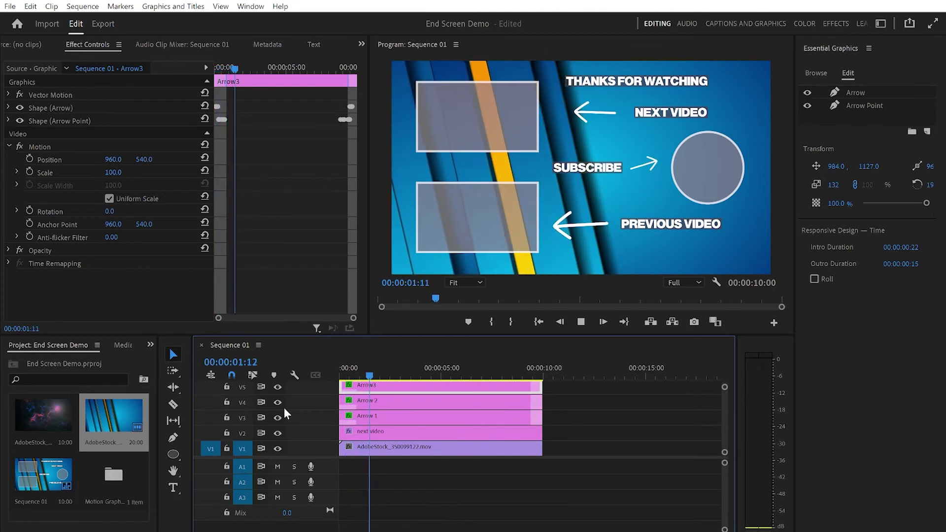
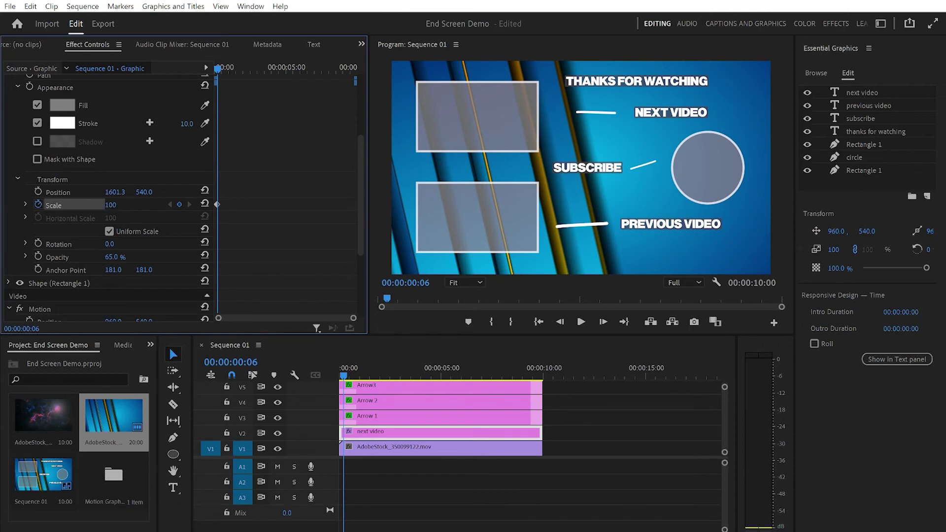
Set the circle's scale to 93 at 00:00:00:06 and add a keyframe back at 100 at 00:00:00:16
drag(109, 205, 112, 205)
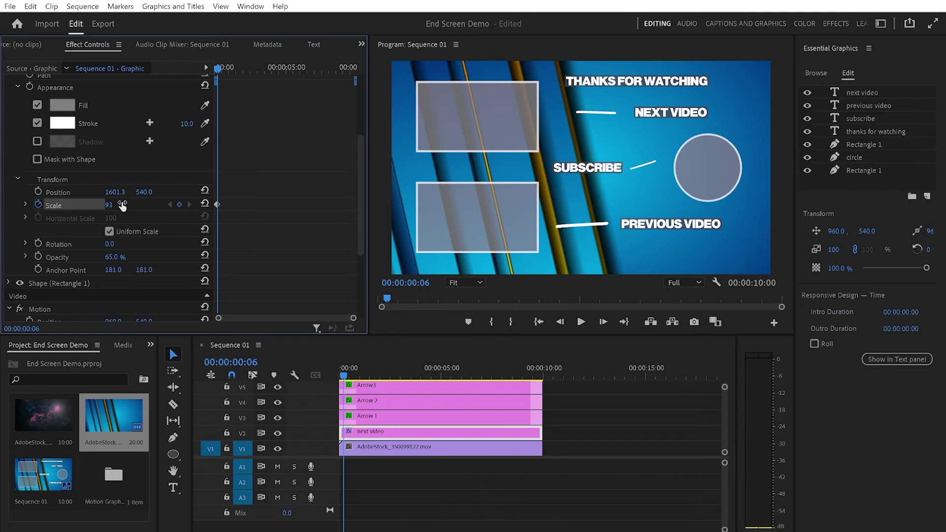
key(Right)
key(Right)
key(Right)
key(Right)
key(Right)
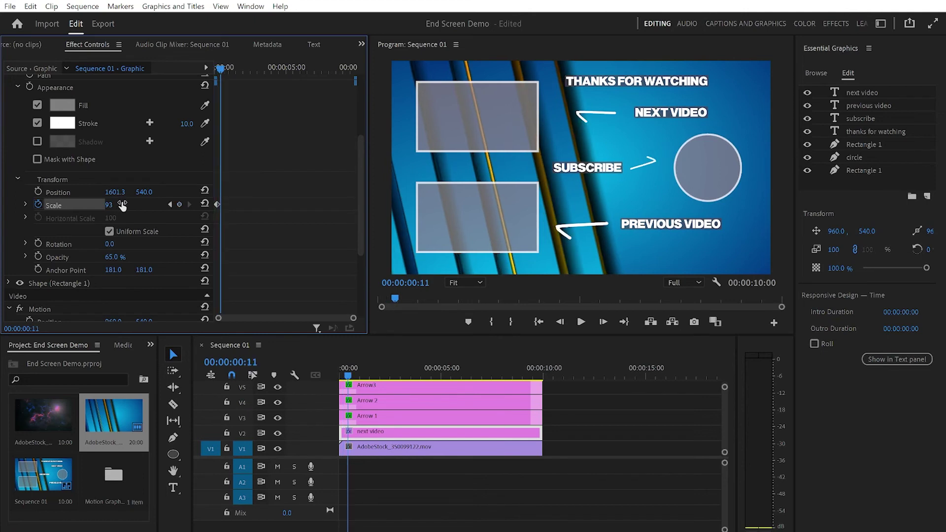
key(Right)
key(Right)
key(Right)
key(Right)
key(Right)
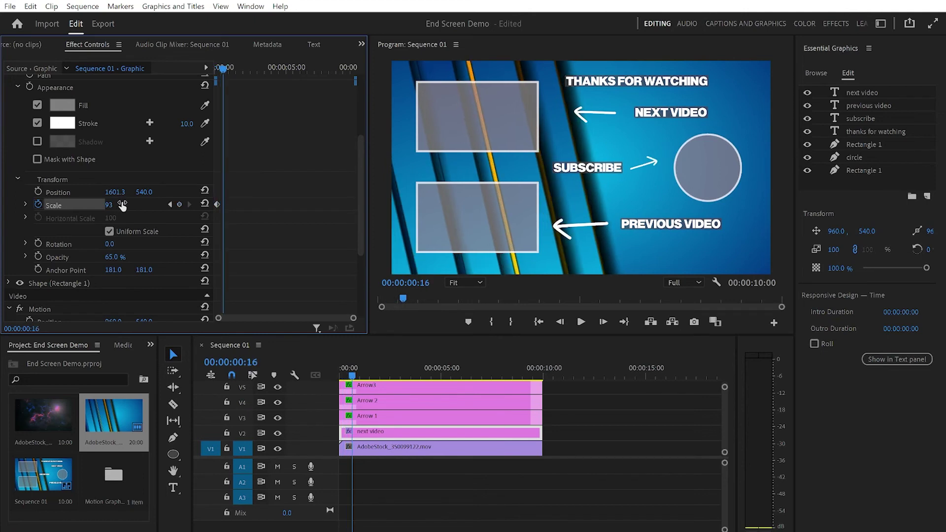
click(205, 202)
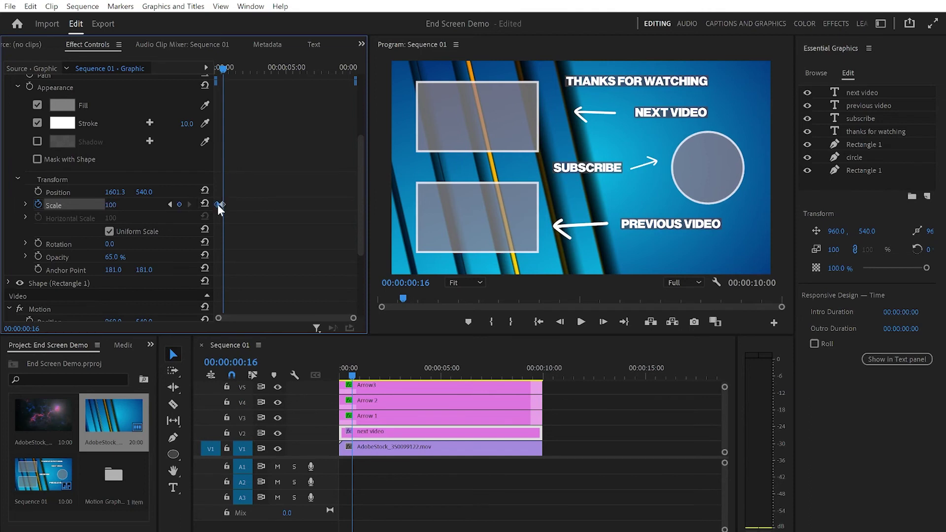
Copy the circle's first scale keyframe of 93 and paste it at 00:00:01:01
drag(354, 321, 313, 323)
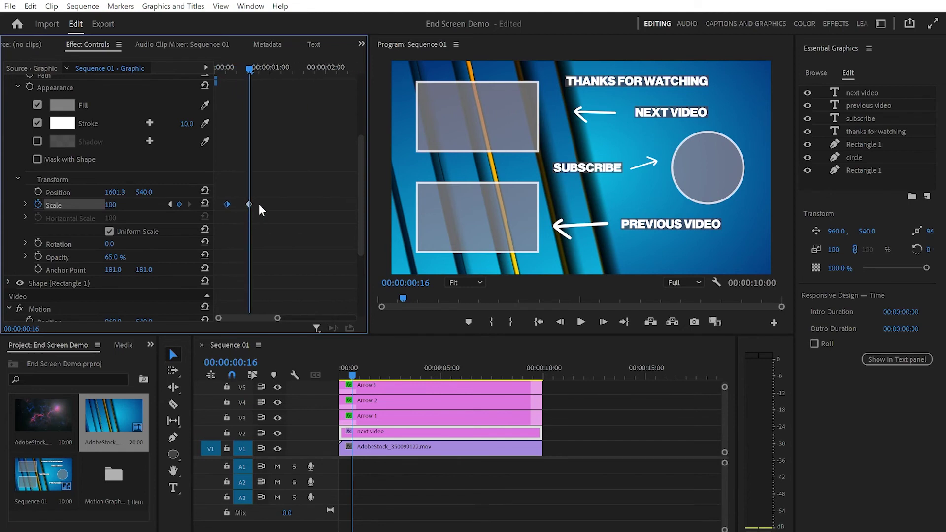
key(ctrl+c)
key(shift+Right)
key(shift+Right)
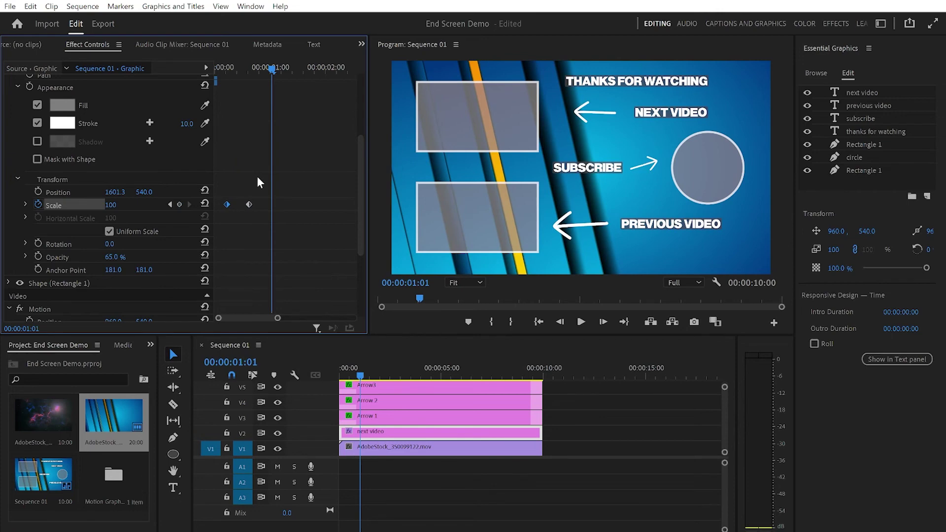
key(ctrl+v)
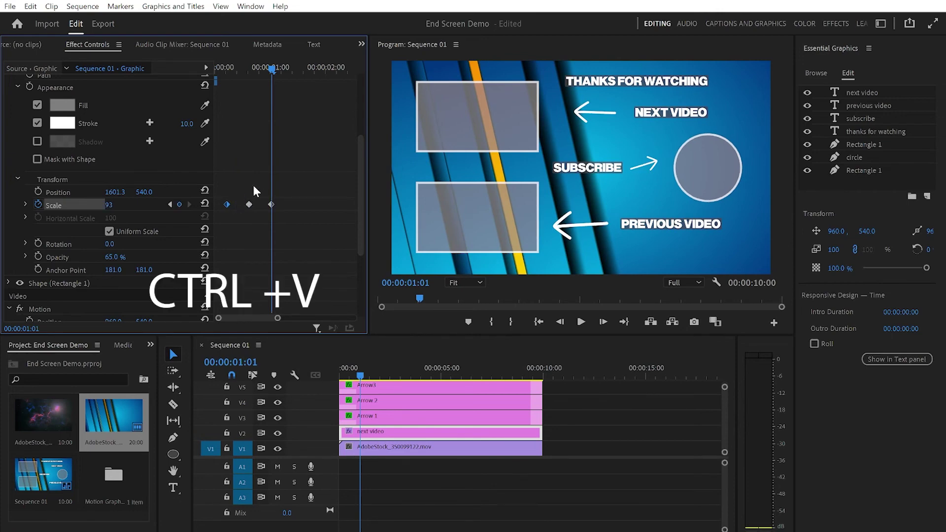
Change the interpolation of all three of the circle's scale keyframes to Bezier
drag(329, 166, 237, 217)
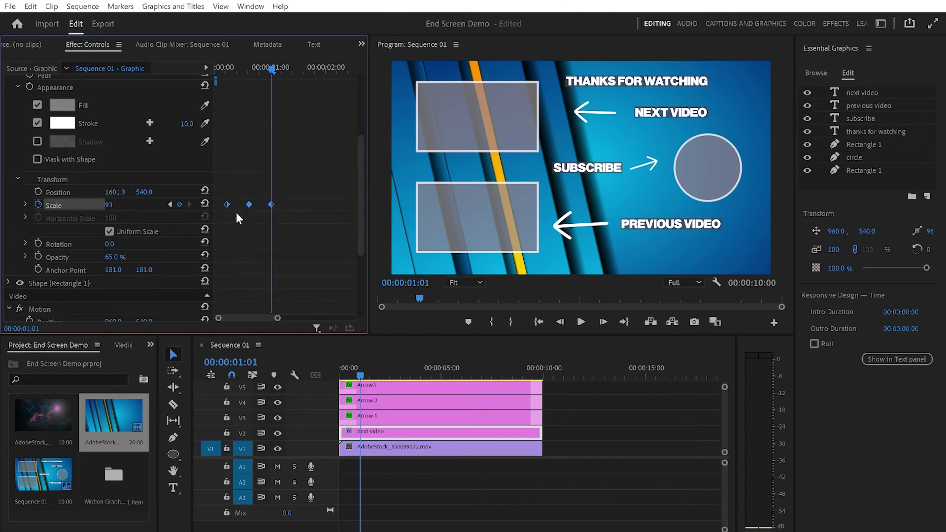
right_click(245, 203)
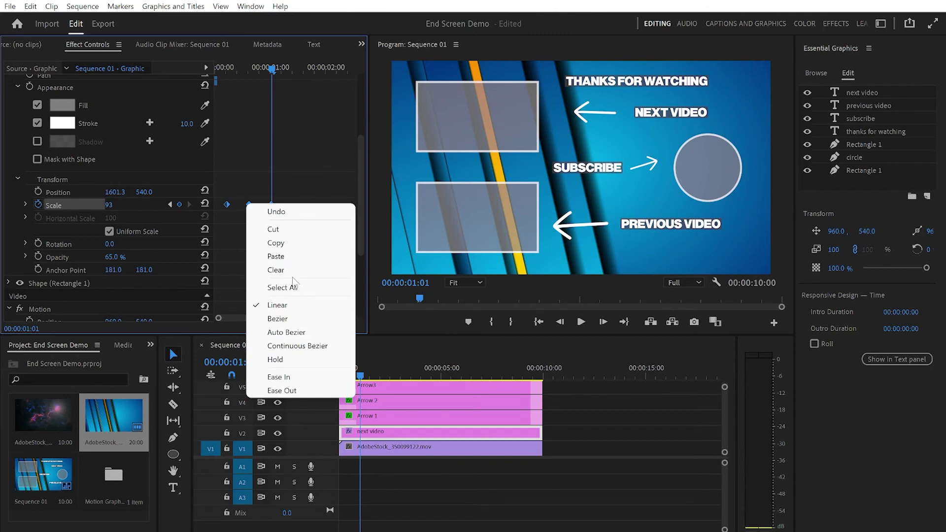
click(306, 318)
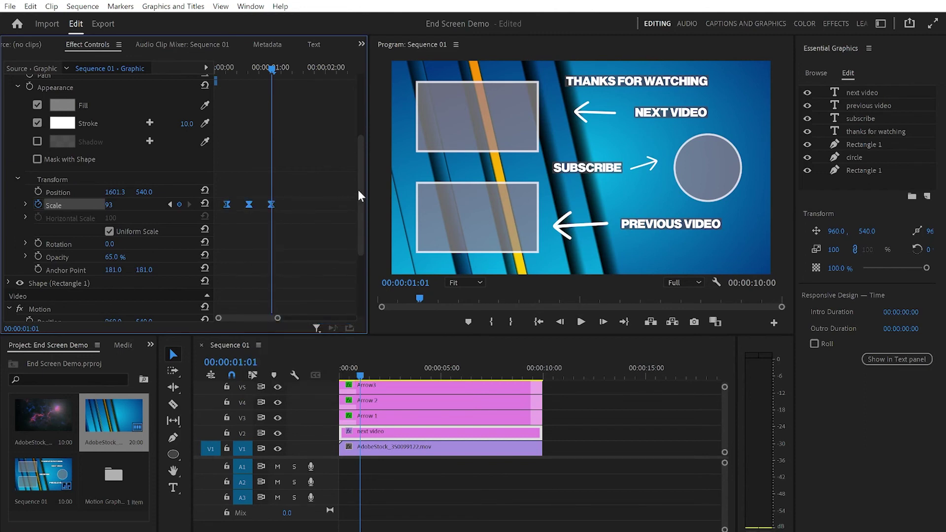
Copy the three Bezier scale keyframes and paste them at 00:00:01:11 to repeat the circle's pulse
click(324, 163)
drag(309, 176, 221, 238)
key(ctrl+c)
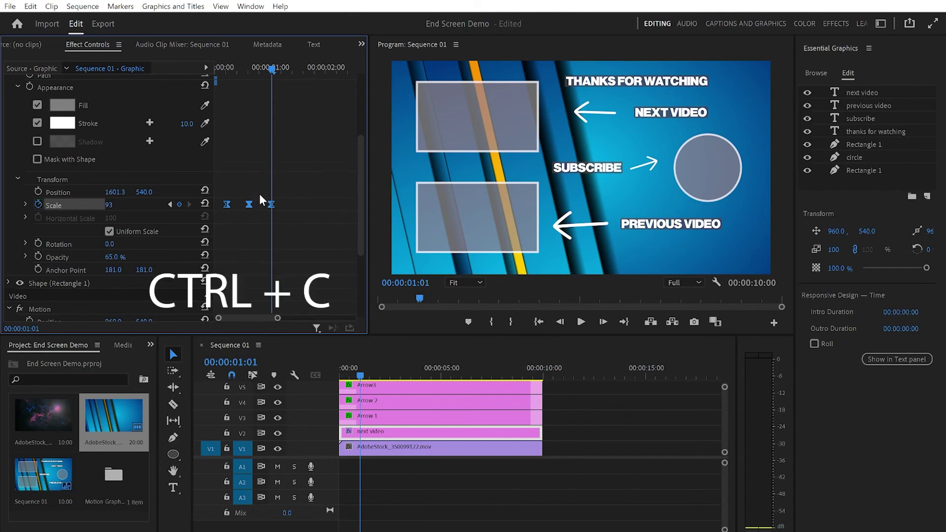
key(shift+Right)
key(shift+Right)
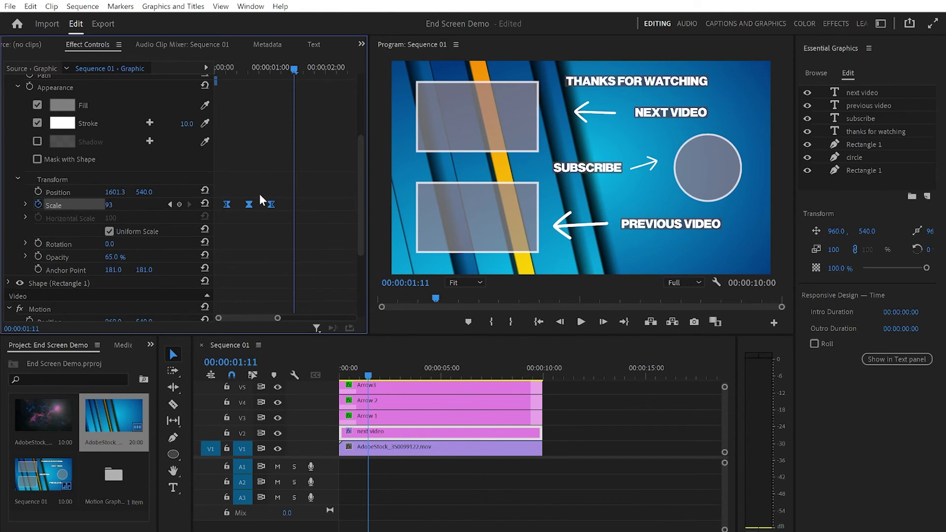
key(ctrl+v)
Extend the circle's pulse by pasting a copy of the existing scale keyframes at 00:00:02:16
drag(277, 323, 304, 323)
key(shift+Right)
key(shift+Right)
key(shift+Right)
key(shift+Right)
key(shift+Right)
key(shift+Right)
key(shift+Right)
key(ctrl+v)
Paste the scale keyframes again at 00:00:04:24 to fill the rest of the clip and play the sequence from the beginning
drag(304, 318, 354, 317)
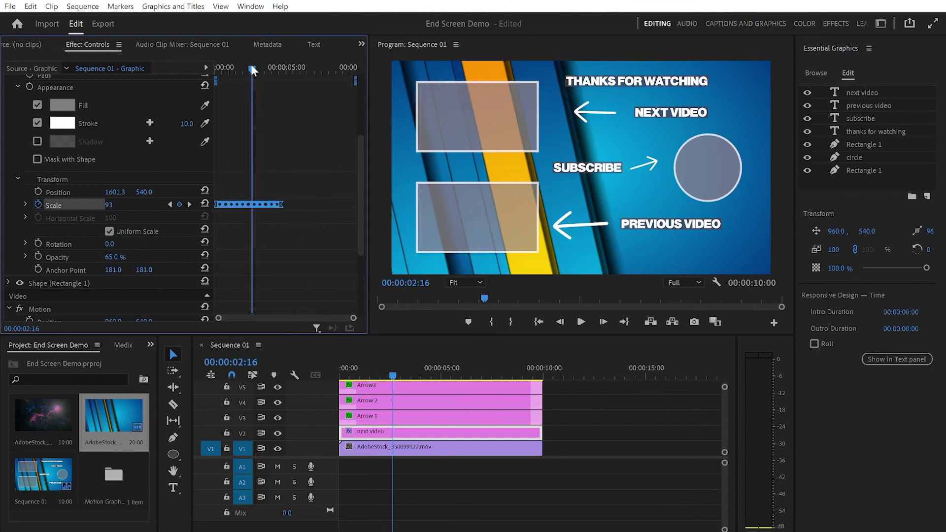
drag(251, 65, 285, 82)
key(ctrl+v)
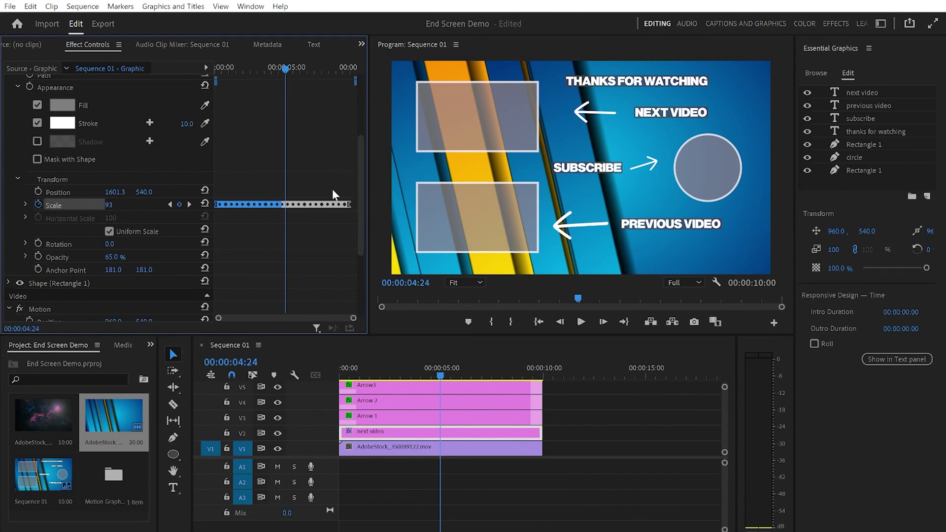
key(Home)
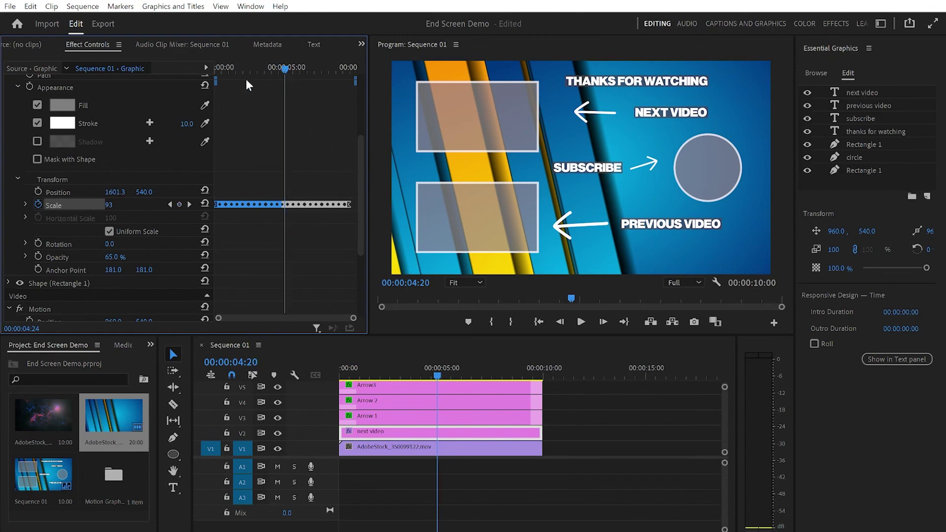
key(space)
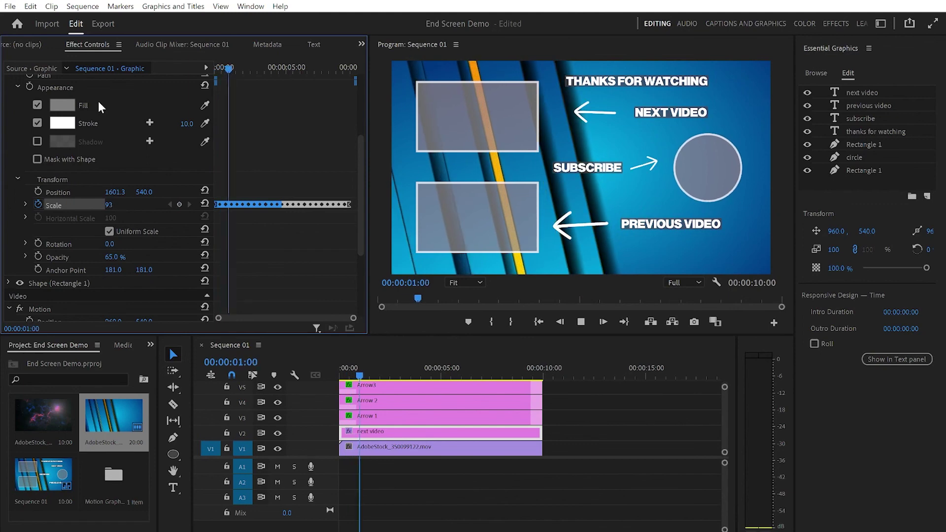